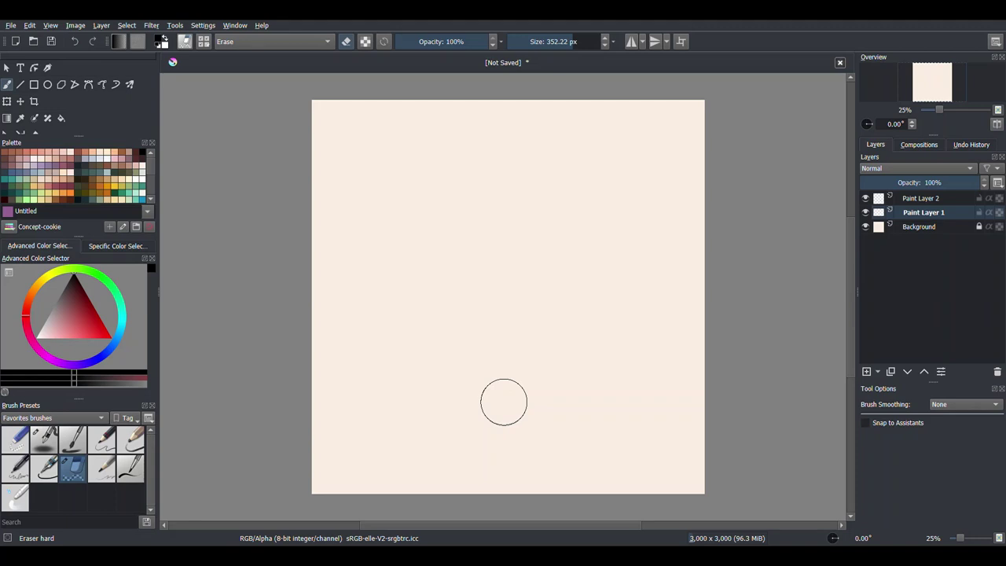
# Handwrite 'I am going to draw a Night time' and a heart with the Ink brush 25 preset
pyautogui.click(130, 468)
pyautogui.moveTo(366, 203)
pyautogui.mouseDown()
pyautogui.moveTo(376, 240)
pyautogui.moveTo(452, 211)
pyautogui.mouseUp()
pyautogui.moveTo(491, 203)
pyautogui.mouseDown()
pyautogui.moveTo(481, 235)
pyautogui.moveTo(535, 206)
pyautogui.moveTo(574, 229)
pyautogui.mouseUp()
pyautogui.moveTo(391, 308)
pyautogui.mouseDown()
pyautogui.moveTo(420, 283)
pyautogui.moveTo(569, 239)
pyautogui.mouseUp()
pyautogui.moveTo(451, 360); pyautogui.dragTo(440, 374)
pyautogui.moveTo(471, 354); pyautogui.dragTo(535, 320)
pyautogui.moveTo(595, 279); pyautogui.dragTo(617, 310)
pyautogui.moveTo(560, 371); pyautogui.dragTo(577, 389)
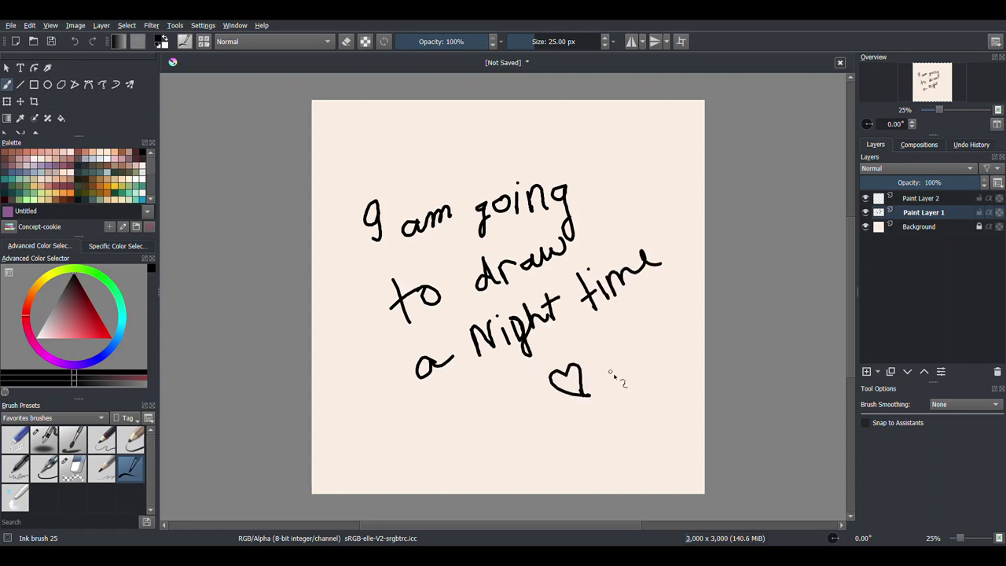
# Erase the whole handwritten note and heart with the Eraser hard brush
pyautogui.moveTo(586, 352); pyautogui.dragTo(676, 358)
pyautogui.click(72, 468)
pyautogui.moveTo(472, 220); pyautogui.dragTo(600, 298)
pyautogui.click(44, 438)
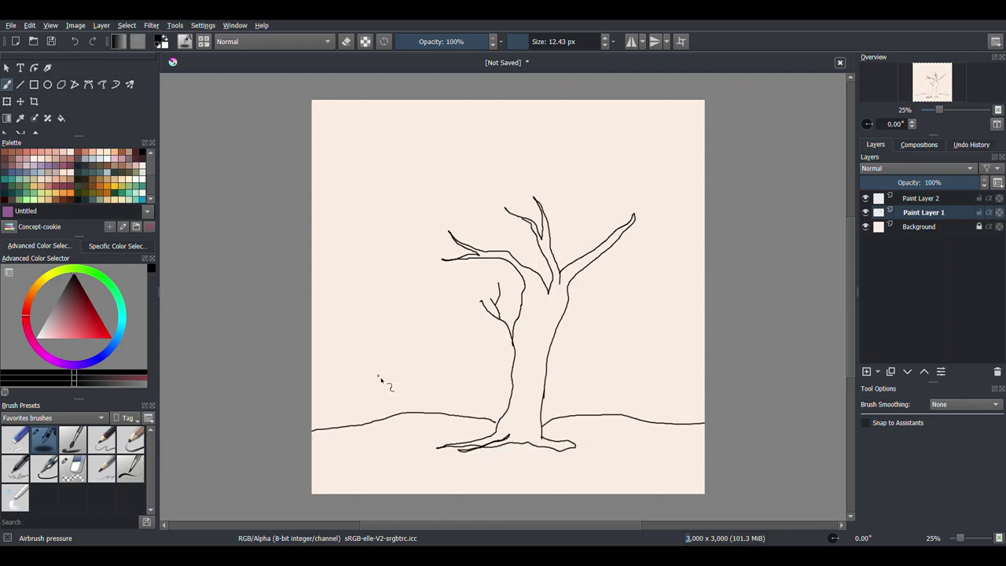
# Draw a large moon circle around the tree with the Ellipse tool
pyautogui.click(47, 84)
pyautogui.moveTo(343, 136); pyautogui.dragTo(696, 481)
pyautogui.scroll(3, 697, 481)
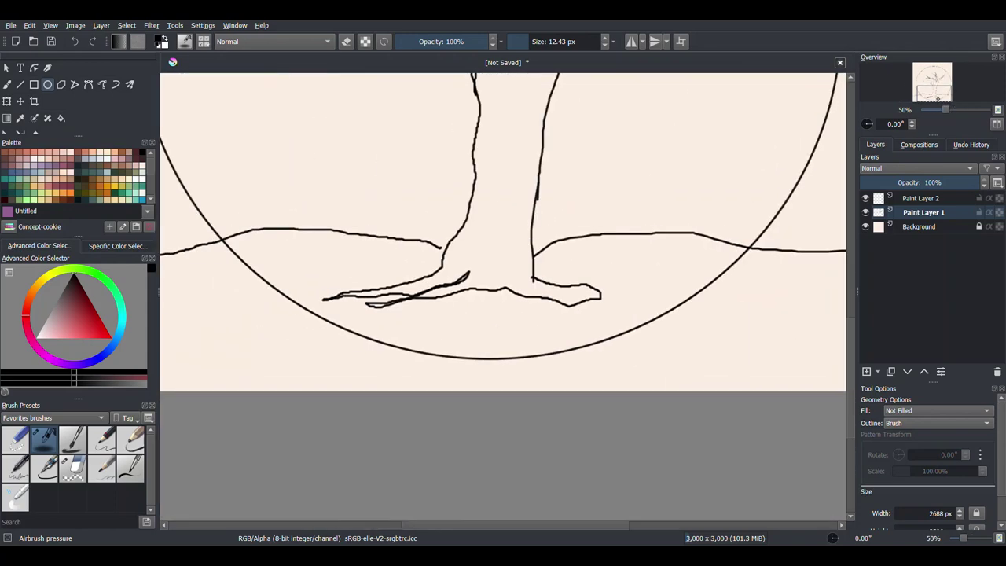
# Erase the circle's arcs below the ground line, then make Paint Layer 2 active
pyautogui.click(72, 469)
pyautogui.press('b')
pyautogui.moveTo(698, 289); pyautogui.dragTo(222, 239)
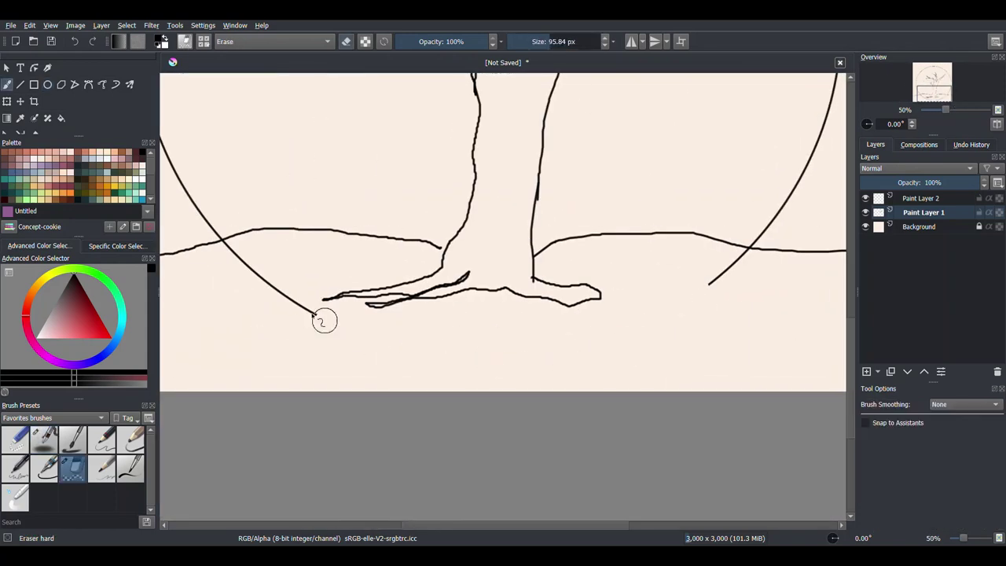
pyautogui.moveTo(711, 283); pyautogui.dragTo(767, 256)
pyautogui.scroll(-3, 633, 395)
pyautogui.scroll(2, 633, 395)
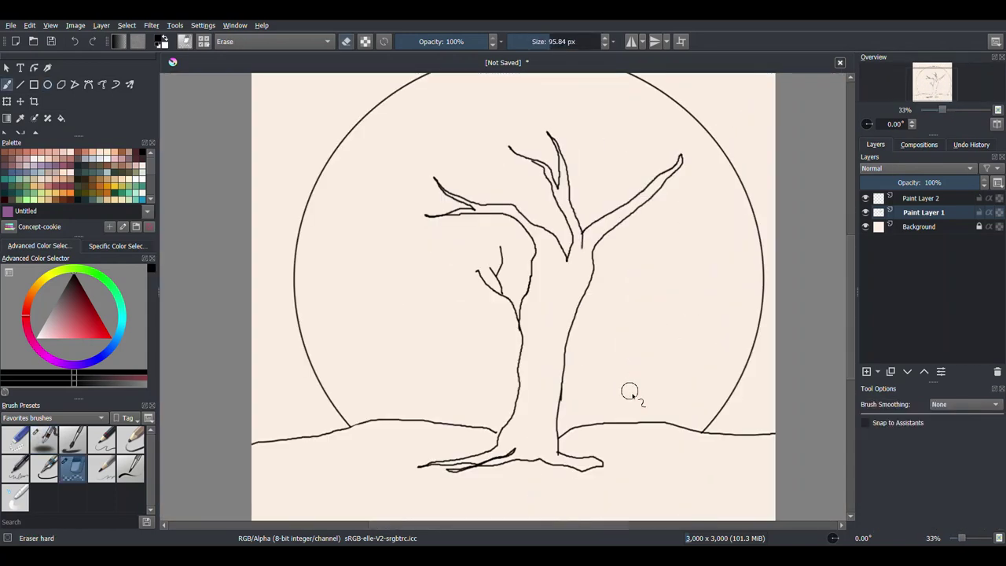
pyautogui.press('/')
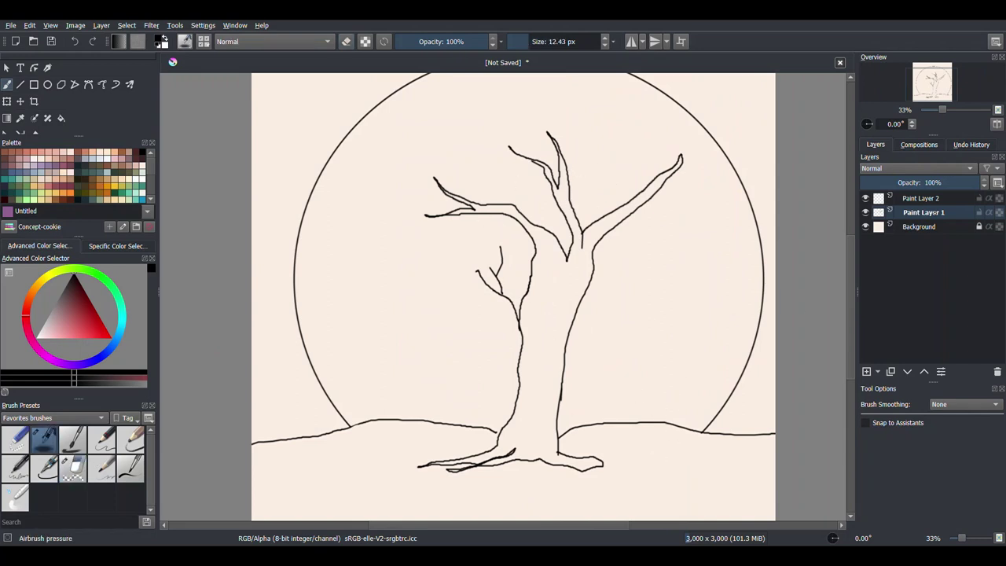
pyautogui.click(923, 198)
# Fill the sky corners outside the moon circle dark navy on Paint Layer 1
pyautogui.press('x')
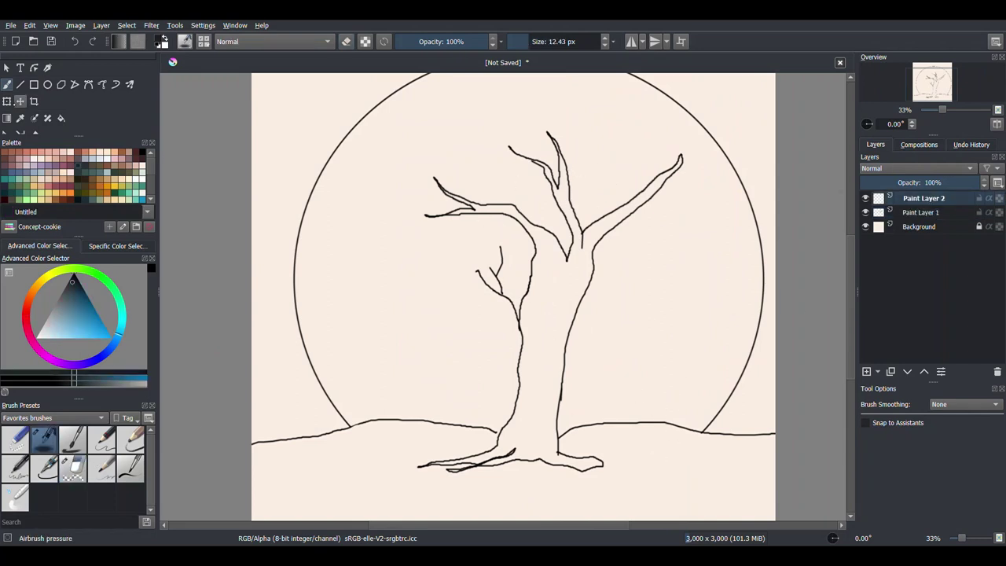
pyautogui.press('f')
pyautogui.click(298, 196)
pyautogui.hotkey('ctrl', 'z')
pyautogui.click(920, 213)
pyautogui.click(747, 110)
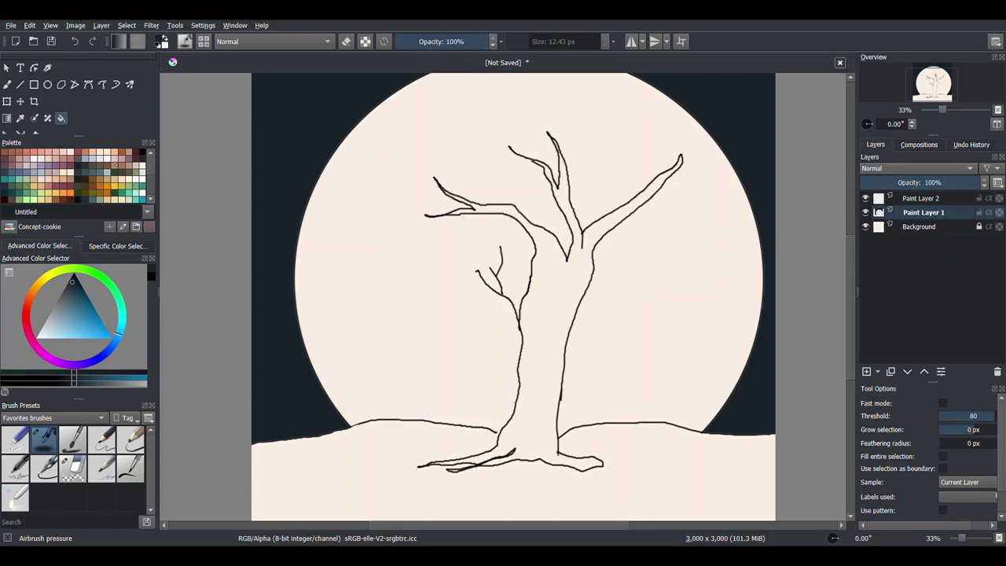
pyautogui.press('b')
# Zoom in on the branches, then undo an accidental fill of the tree trunk
pyautogui.press('+')
pyautogui.press('+')
pyautogui.scroll(4, 636, 295)
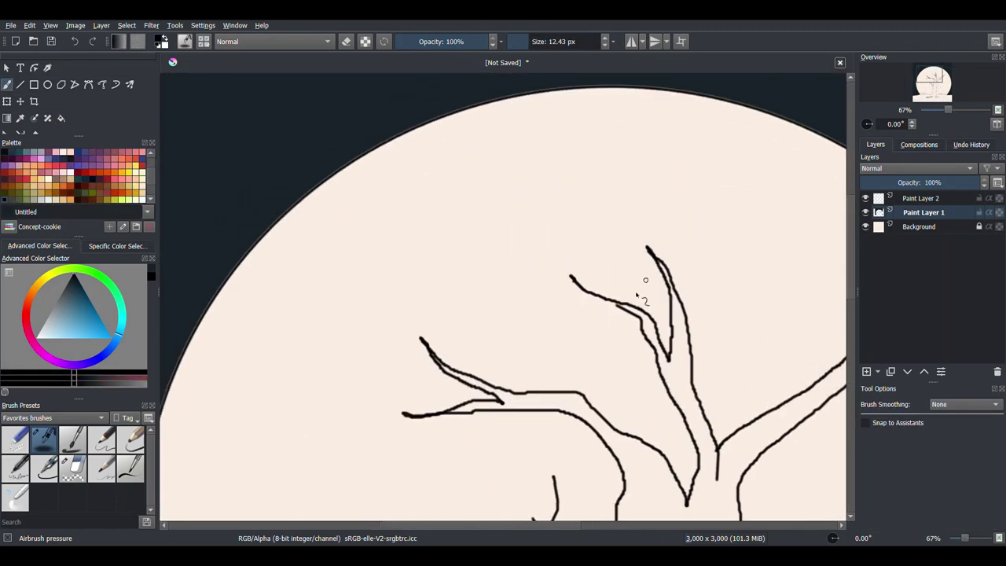
pyautogui.scroll(-4, 629, 311)
pyautogui.scroll(2, 550, 331)
pyautogui.scroll(-1, 516, 343)
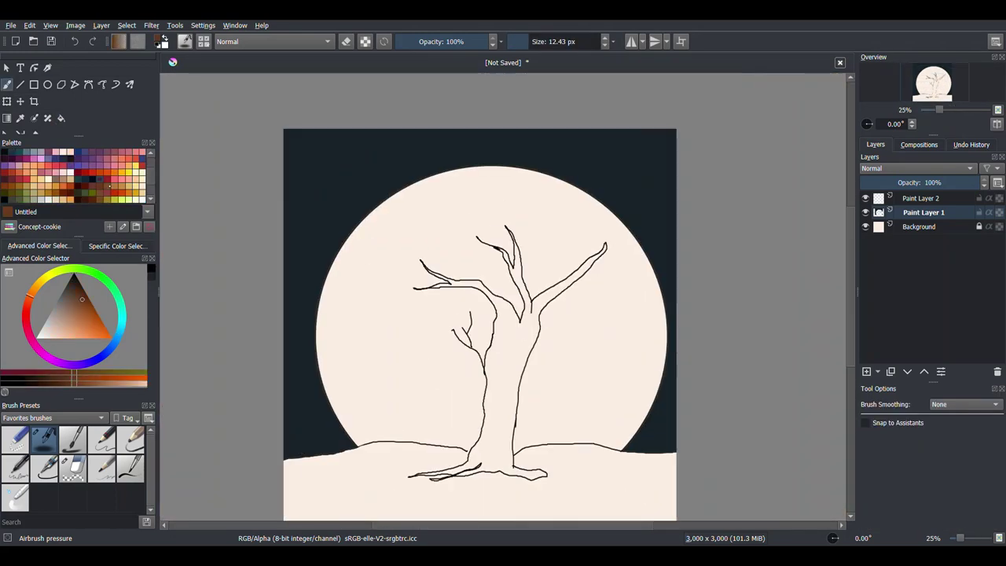
pyautogui.press('f')
pyautogui.click(509, 336)
pyautogui.hotkey('ctrl', 'z')
pyautogui.click(130, 467)
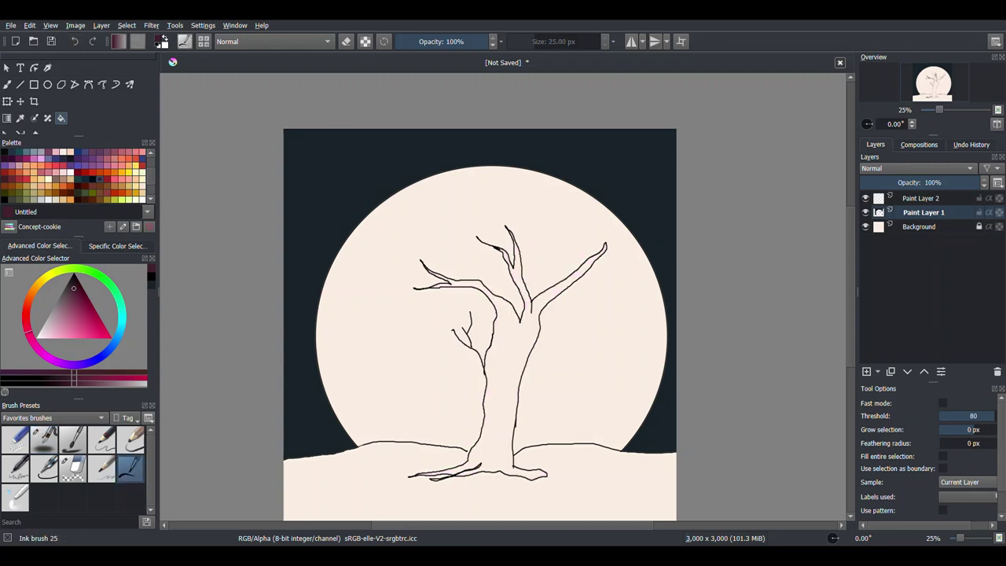
# Set the Ink brush to 18.73 px and move Paint Layer 2 below Paint Layer 1
pyautogui.moveTo(554, 40); pyautogui.dragTo(538, 44)
pyautogui.press('1')
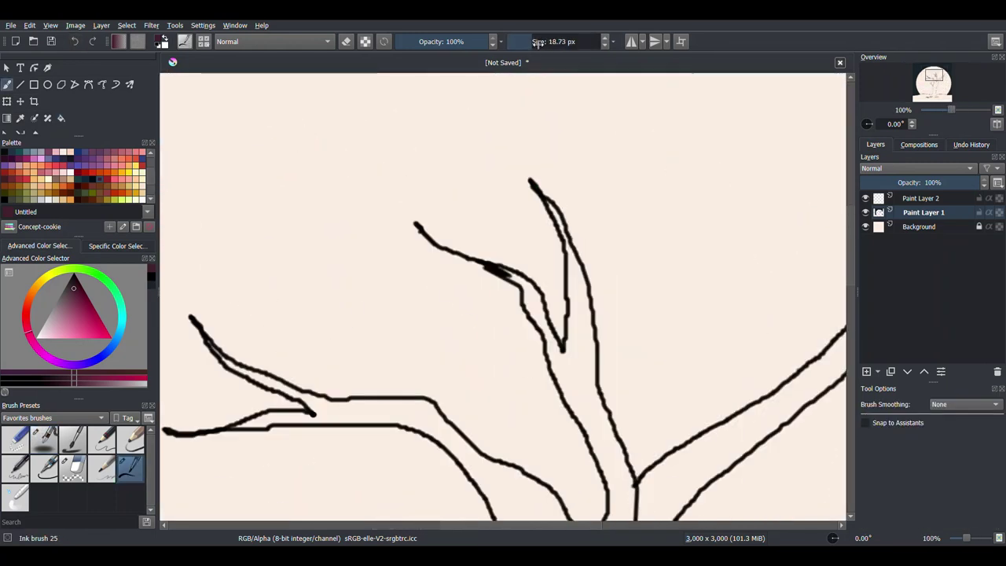
pyautogui.press('pageup')
pyautogui.hotkey('ctrl', 'pagedown')
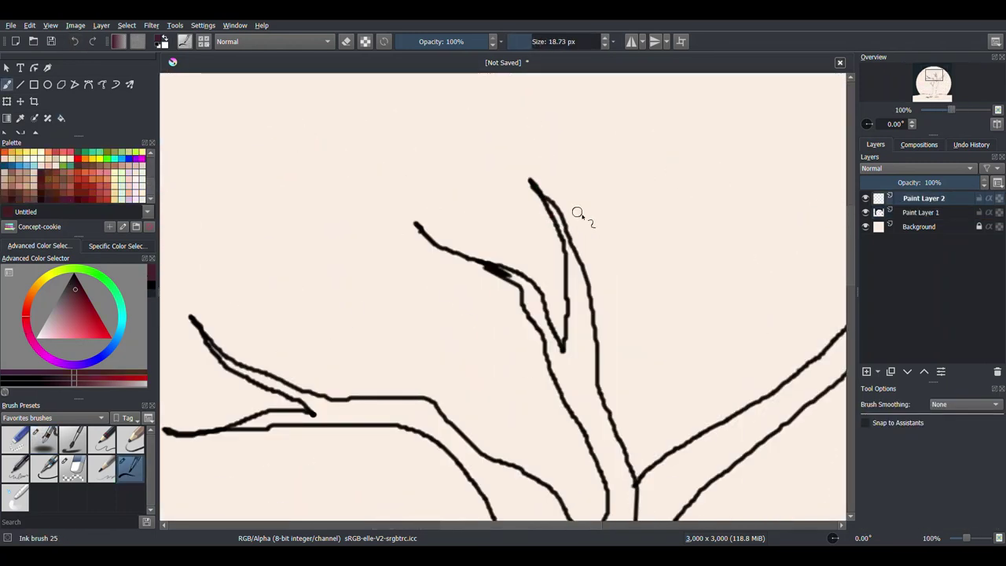
# Paint the upper branch and its lower stretch dark red
pyautogui.moveTo(564, 220)
pyautogui.mouseDown()
pyautogui.moveTo(582, 357)
pyautogui.moveTo(531, 311)
pyautogui.mouseUp()
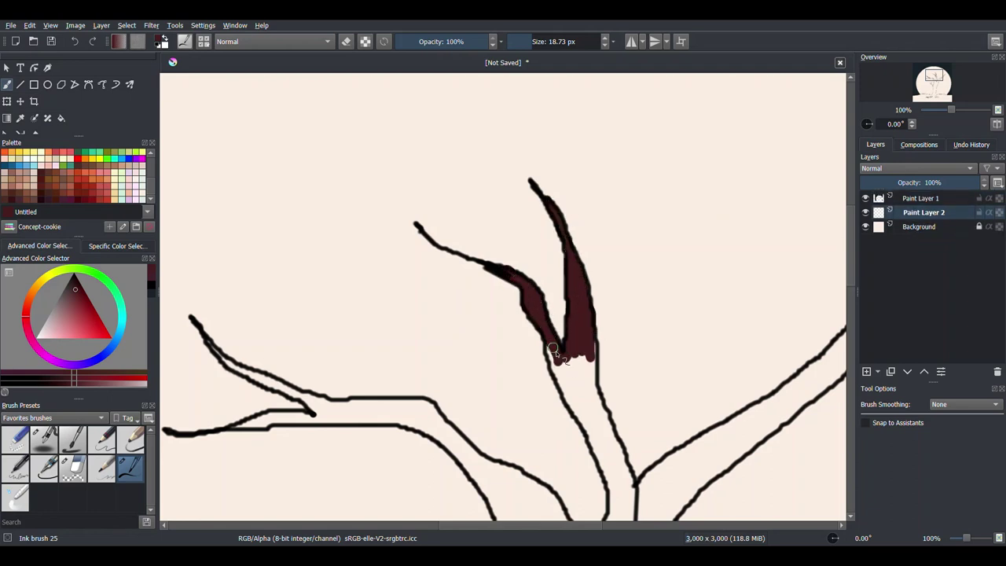
pyautogui.moveTo(552, 348)
pyautogui.mouseDown()
pyautogui.moveTo(604, 445)
pyautogui.moveTo(617, 499)
pyautogui.moveTo(593, 515)
pyautogui.mouseUp()
pyautogui.scroll(-5, 841, 263)
pyautogui.moveTo(636, 272)
pyautogui.mouseDown()
pyautogui.moveTo(636, 328)
pyautogui.moveTo(637, 278)
pyautogui.moveTo(727, 217)
pyautogui.moveTo(629, 338)
pyautogui.moveTo(731, 223)
pyautogui.moveTo(719, 262)
pyautogui.moveTo(797, 162)
pyautogui.mouseUp()
pyautogui.scroll(5, 797, 162)
pyautogui.hscroll(8, 797, 162)
# Paint the right and upper-left branch tips and the lower junction dark red
pyautogui.moveTo(550, 302)
pyautogui.mouseDown()
pyautogui.moveTo(512, 353)
pyautogui.moveTo(561, 325)
pyautogui.moveTo(600, 265)
pyautogui.mouseUp()
pyautogui.hscroll(-10, 582, 284)
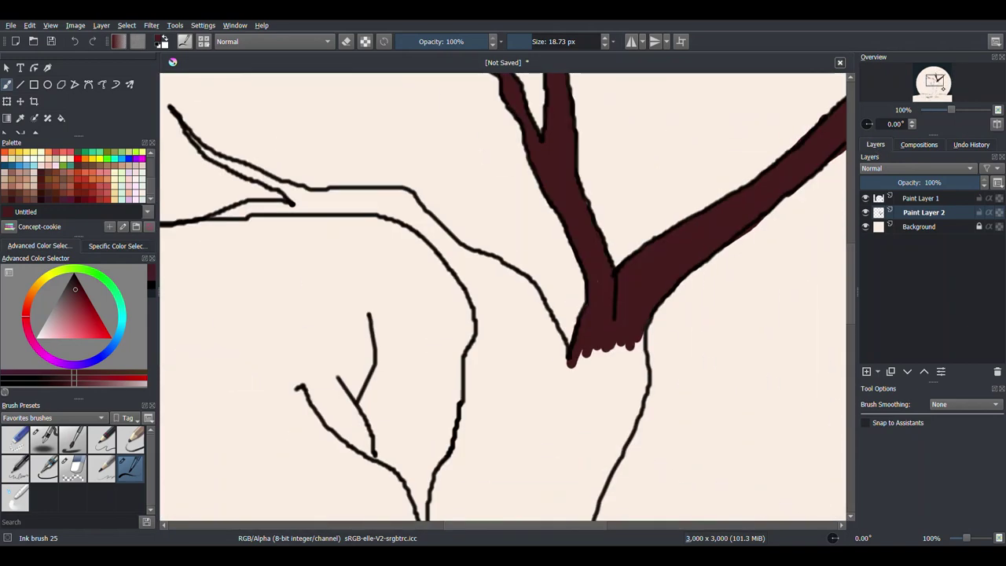
pyautogui.moveTo(330, 183); pyautogui.dragTo(346, 211)
pyautogui.moveTo(454, 260)
pyautogui.mouseDown()
pyautogui.moveTo(415, 285)
pyautogui.moveTo(395, 281)
pyautogui.moveTo(550, 259)
pyautogui.moveTo(477, 272)
pyautogui.moveTo(554, 292)
pyautogui.moveTo(674, 355)
pyautogui.moveTo(682, 371)
pyautogui.mouseUp()
pyautogui.hotkey('ctrl', 'z')
pyautogui.hotkey('ctrl', 'shift', 'z')
pyautogui.hscroll(3, 682, 371)
# Fill the left branch dark red down to the fork
pyautogui.scroll(3, 716, 294)
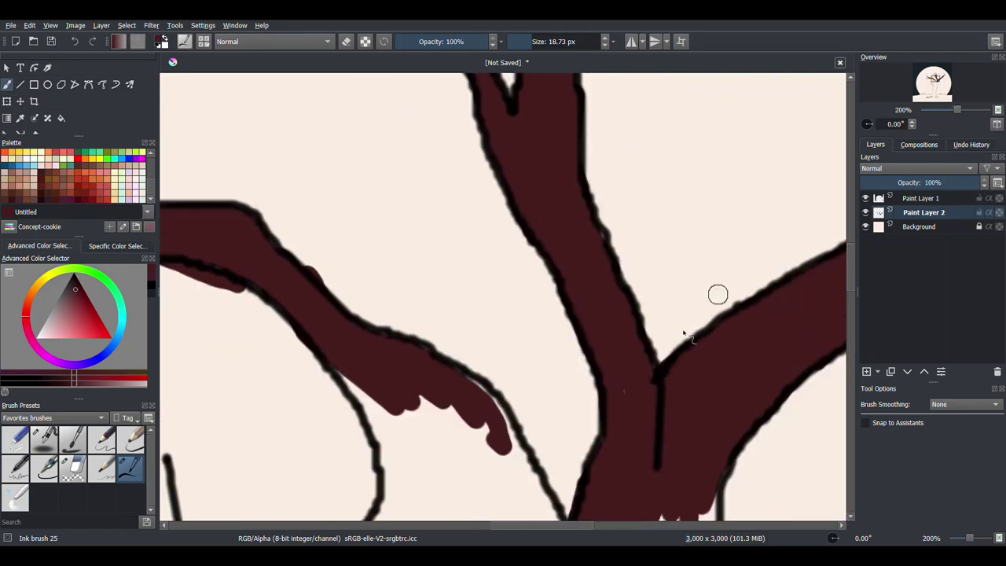
pyautogui.scroll(-3, 476, 175)
pyautogui.moveTo(440, 204)
pyautogui.mouseDown()
pyautogui.moveTo(477, 175)
pyautogui.moveTo(556, 308)
pyautogui.mouseUp()
pyautogui.moveTo(488, 229); pyautogui.dragTo(566, 342)
pyautogui.moveTo(472, 251)
pyautogui.mouseDown()
pyautogui.moveTo(424, 188)
pyautogui.moveTo(398, 371)
pyautogui.moveTo(699, 304)
pyautogui.moveTo(438, 445)
pyautogui.moveTo(557, 386)
pyautogui.moveTo(657, 467)
pyautogui.moveTo(695, 440)
pyautogui.mouseUp()
pyautogui.scroll(-5, 832, 229)
pyautogui.moveTo(572, 227)
pyautogui.mouseDown()
pyautogui.moveTo(572, 292)
pyautogui.moveTo(386, 246)
pyautogui.moveTo(309, 359)
pyautogui.moveTo(444, 503)
pyautogui.moveTo(589, 351)
pyautogui.moveTo(322, 485)
pyautogui.mouseUp()
# Keep filling the trunk and lower branches dark red
pyautogui.scroll(-5, 832, 283)
pyautogui.scroll(2, 832, 283)
pyautogui.moveTo(448, 251)
pyautogui.mouseDown()
pyautogui.moveTo(533, 336)
pyautogui.moveTo(330, 227)
pyautogui.moveTo(288, 506)
pyautogui.moveTo(467, 309)
pyautogui.moveTo(515, 488)
pyautogui.mouseUp()
pyautogui.scroll(-5, 315, 228)
pyautogui.moveTo(315, 228)
pyautogui.mouseDown()
pyautogui.moveTo(326, 370)
pyautogui.moveTo(243, 330)
pyautogui.moveTo(354, 309)
pyautogui.moveTo(490, 253)
pyautogui.moveTo(485, 449)
pyautogui.moveTo(303, 420)
pyautogui.mouseUp()
pyautogui.scroll(-4, 540, 353)
pyautogui.scroll(2, 536, 456)
# Fill the right root and the lower-left root area solid dark red
pyautogui.moveTo(483, 251)
pyautogui.mouseDown()
pyautogui.moveTo(539, 281)
pyautogui.moveTo(625, 285)
pyautogui.moveTo(518, 284)
pyautogui.moveTo(411, 254)
pyautogui.moveTo(291, 283)
pyautogui.moveTo(213, 287)
pyautogui.mouseUp()
pyautogui.moveTo(519, 524); pyautogui.dragTo(481, 524)
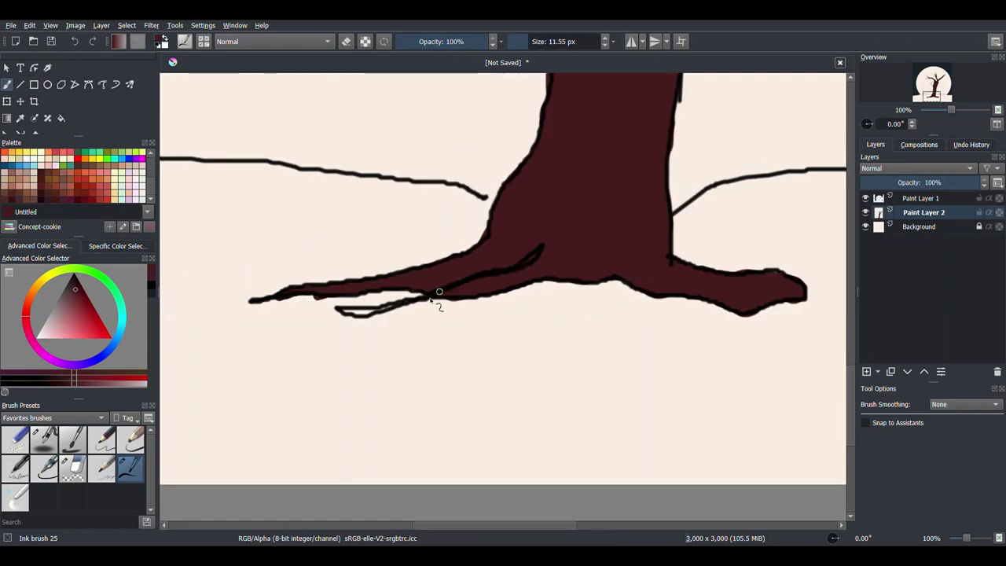
pyautogui.moveTo(439, 292); pyautogui.dragTo(343, 312)
pyautogui.scroll(-5, 503, 278)
pyautogui.scroll(2, 503, 279)
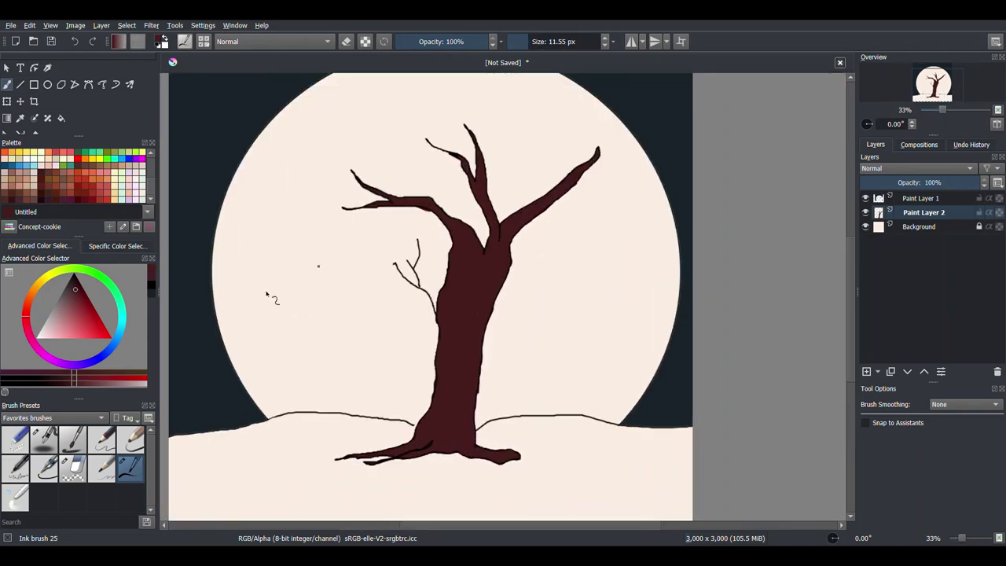
# At 100% zoom, fill the thin branch down toward the trunk dark red
pyautogui.press('1')
pyautogui.scroll(3, 707, 247)
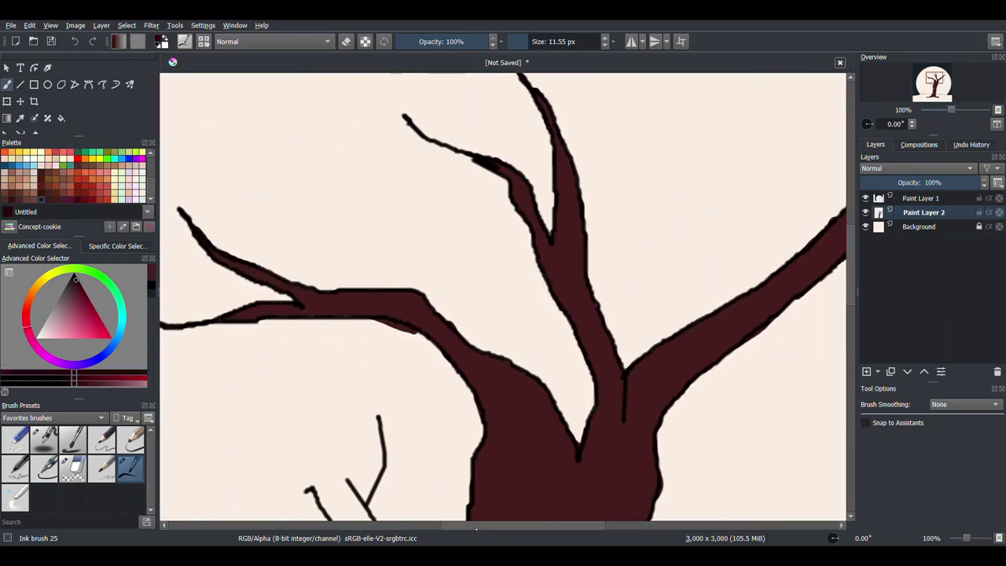
pyautogui.moveTo(476, 524); pyautogui.dragTo(472, 525)
pyautogui.moveTo(228, 315)
pyautogui.mouseDown()
pyautogui.moveTo(269, 320)
pyautogui.moveTo(261, 268)
pyautogui.mouseUp()
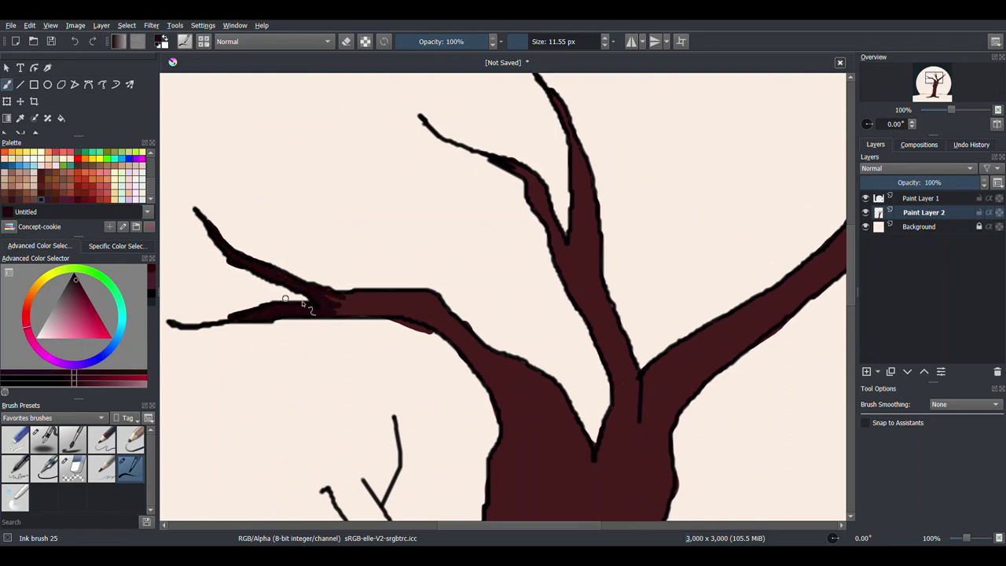
pyautogui.moveTo(302, 305)
pyautogui.mouseDown()
pyautogui.moveTo(438, 298)
pyautogui.moveTo(490, 370)
pyautogui.moveTo(543, 385)
pyautogui.moveTo(533, 379)
pyautogui.moveTo(519, 463)
pyautogui.mouseUp()
# Paint light highlight strokes down the dark-red trunk
pyautogui.press('/')
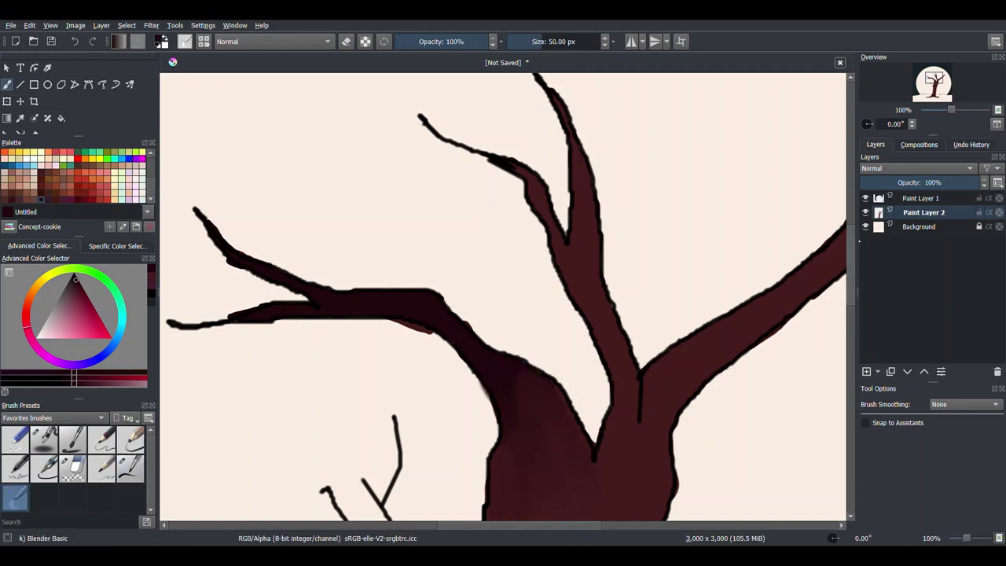
pyautogui.scroll(-5, 506, 344)
pyautogui.scroll(4, 505, 343)
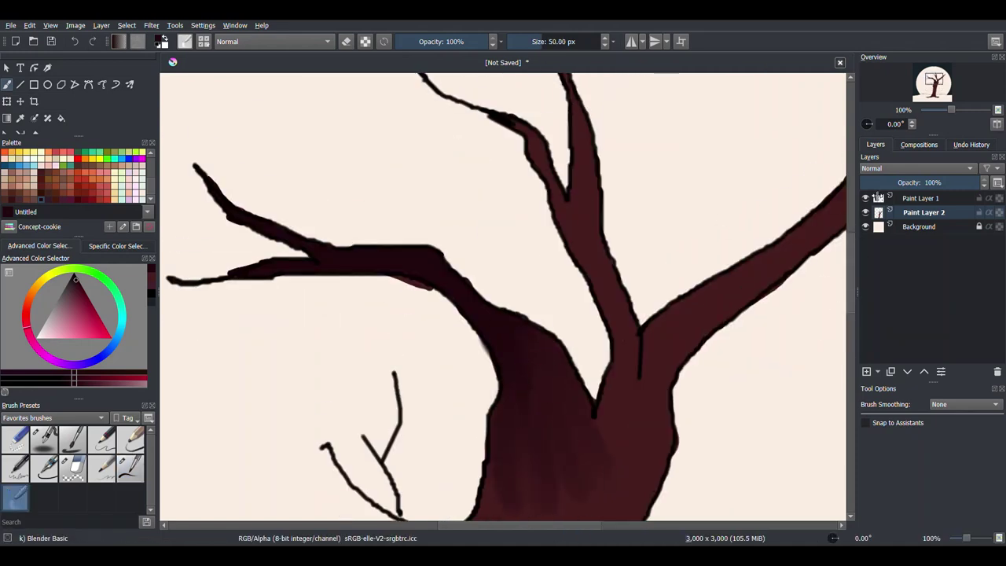
pyautogui.scroll(-3, 521, 159)
pyautogui.scroll(-2, 503, 298)
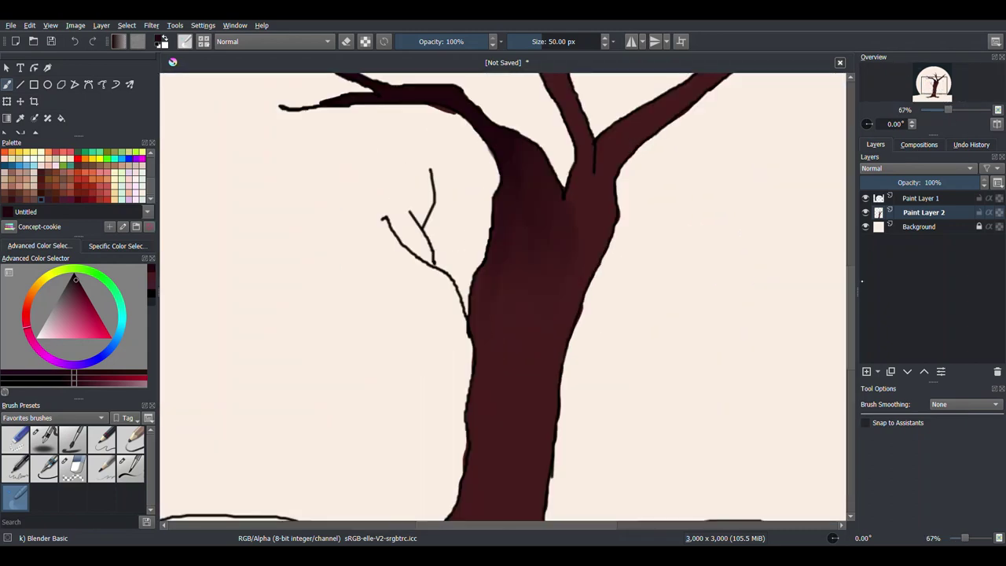
pyautogui.scroll(-3, 503, 299)
pyautogui.click(43, 439)
pyautogui.click(130, 469)
pyautogui.scroll(-2, 79, 173)
pyautogui.press('x')
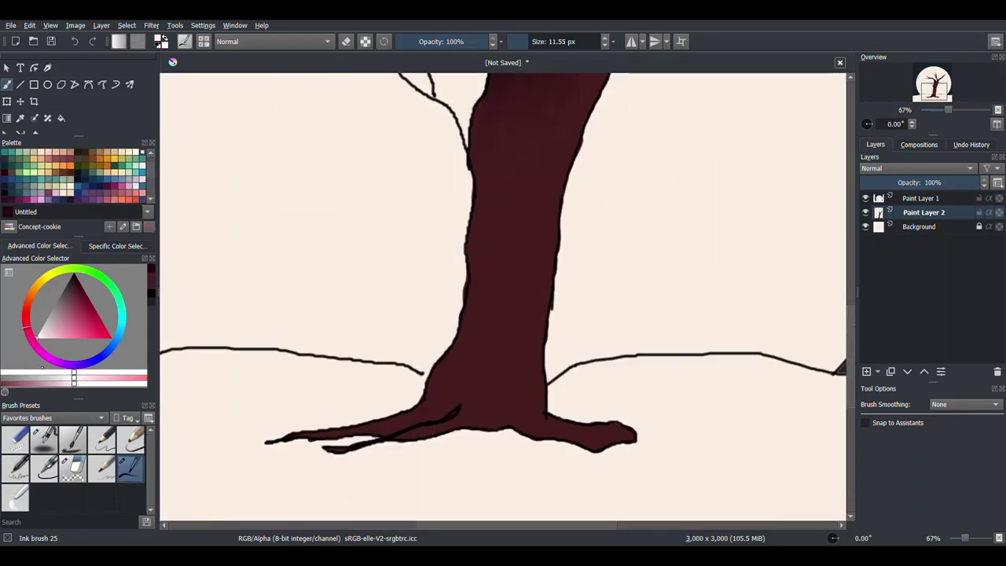
pyautogui.moveTo(493, 228)
pyautogui.mouseDown()
pyautogui.moveTo(497, 307)
pyautogui.moveTo(528, 209)
pyautogui.moveTo(473, 352)
pyautogui.moveTo(478, 213)
pyautogui.moveTo(553, 128)
pyautogui.mouseUp()
# Blend the highlights into the trunk with Blender Basic, then zoom out to the whole image
pyautogui.click(15, 498)
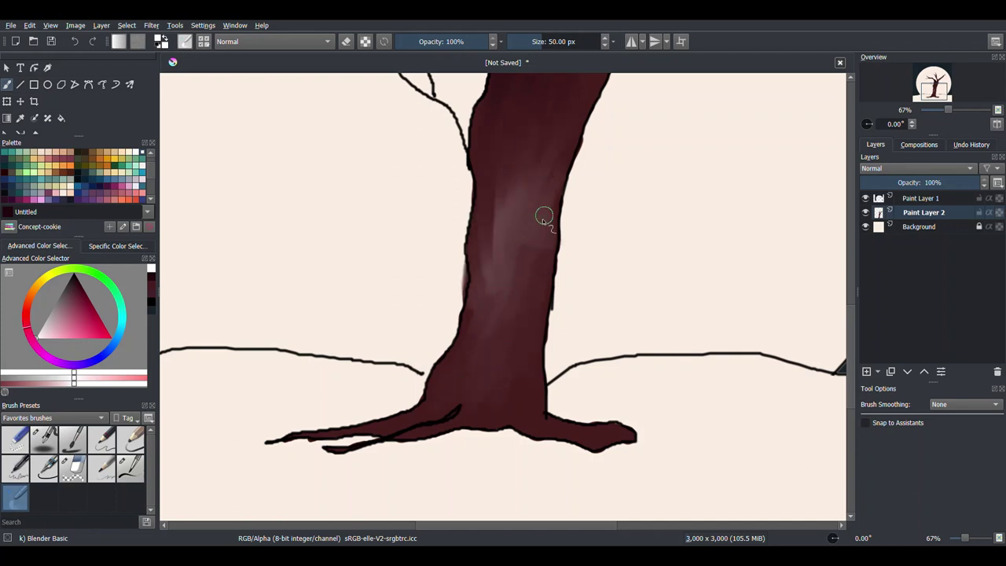
pyautogui.moveTo(519, 294)
pyautogui.mouseDown()
pyautogui.moveTo(490, 321)
pyautogui.moveTo(498, 218)
pyautogui.mouseUp()
pyautogui.press('-')
pyautogui.press('-')
pyautogui.press('-')
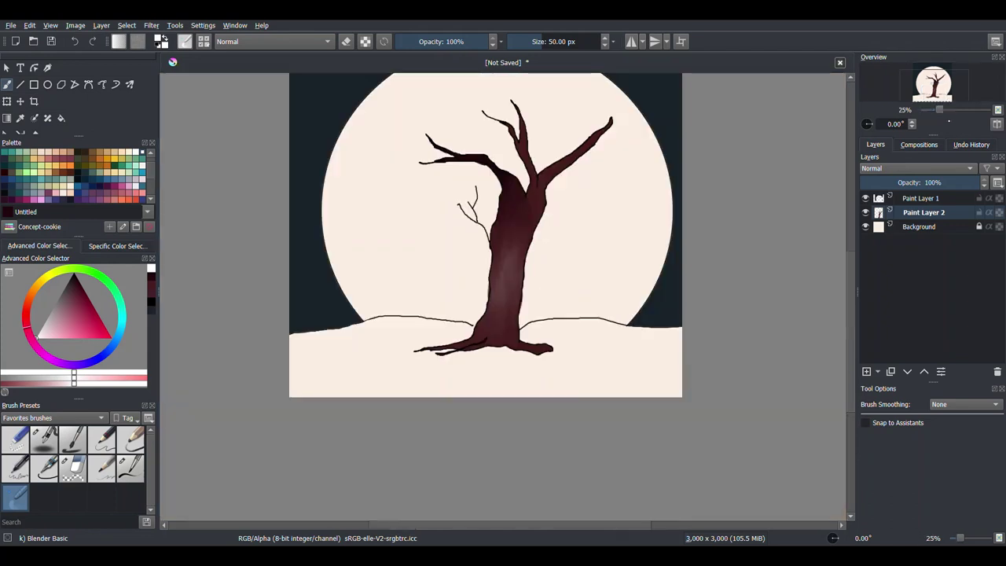
pyautogui.press('-')
pyautogui.press('+')
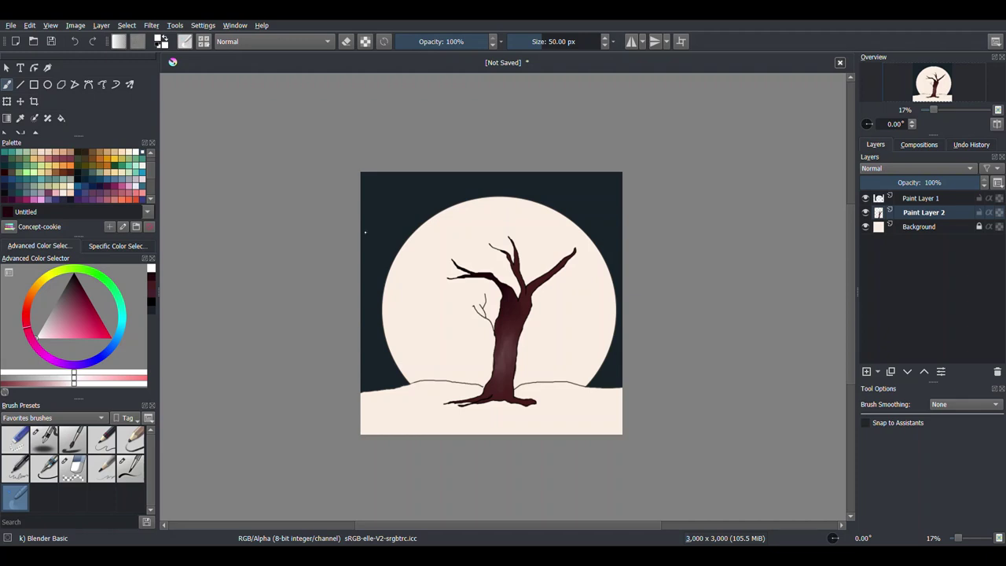
# Stamp green grass along the ground with a Stamp Grass brush
pyautogui.press('/')
pyautogui.press('Insert')
pyautogui.moveTo(368, 393)
pyautogui.mouseDown()
pyautogui.moveTo(618, 388)
pyautogui.moveTo(566, 389)
pyautogui.mouseUp()
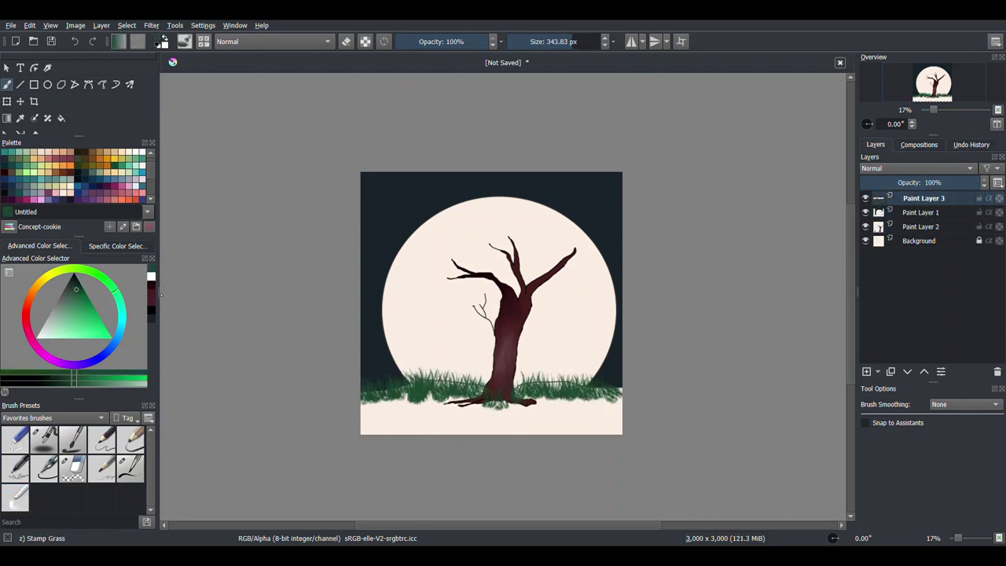
# Pick a new colour and fill the moon and ground area on a paint layer
pyautogui.click(920, 226)
pyautogui.press('Insert')
pyautogui.press('f')
pyautogui.click(471, 411)
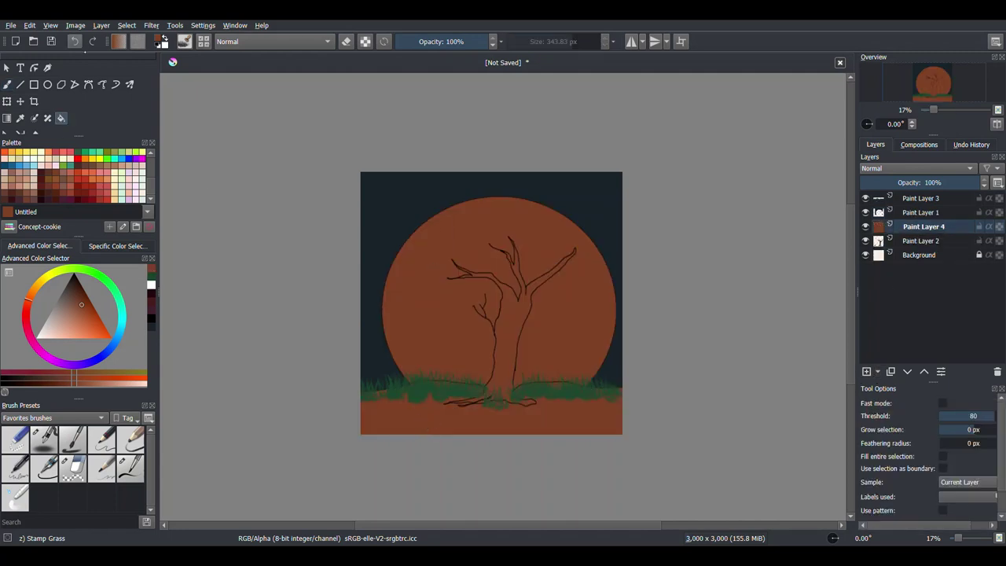
# Paint dark grass along the bottom, then mint grass blades over it
pyautogui.press('b')
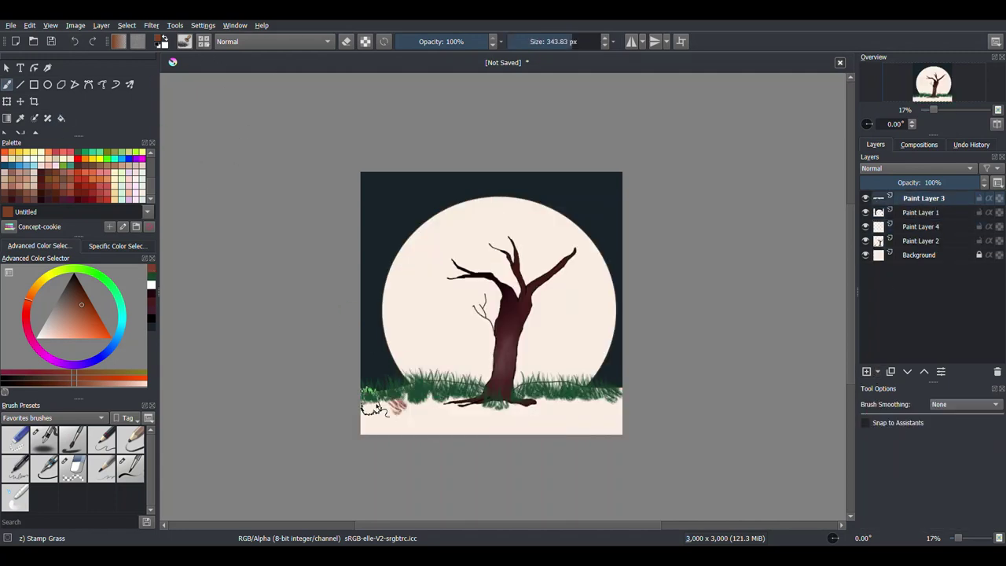
pyautogui.moveTo(366, 393)
pyautogui.mouseDown()
pyautogui.moveTo(385, 412)
pyautogui.moveTo(483, 393)
pyautogui.mouseUp()
pyautogui.moveTo(409, 408)
pyautogui.mouseDown()
pyautogui.moveTo(369, 429)
pyautogui.moveTo(539, 427)
pyautogui.moveTo(613, 408)
pyautogui.moveTo(503, 412)
pyautogui.mouseUp()
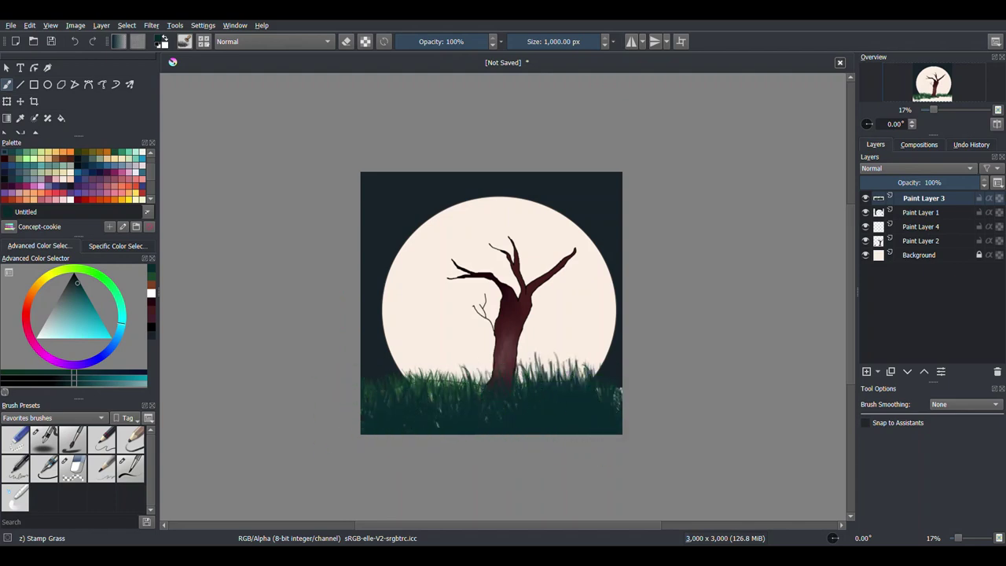
pyautogui.press('l')
pyautogui.press('l')
pyautogui.press('l')
pyautogui.moveTo(369, 409)
pyautogui.mouseDown()
pyautogui.moveTo(471, 441)
pyautogui.moveTo(617, 393)
pyautogui.mouseUp()
# Add dark teal grass strokes over the foreground grass
pyautogui.press('k')
pyautogui.press('k')
pyautogui.press('k')
pyautogui.moveTo(370, 362); pyautogui.dragTo(432, 428)
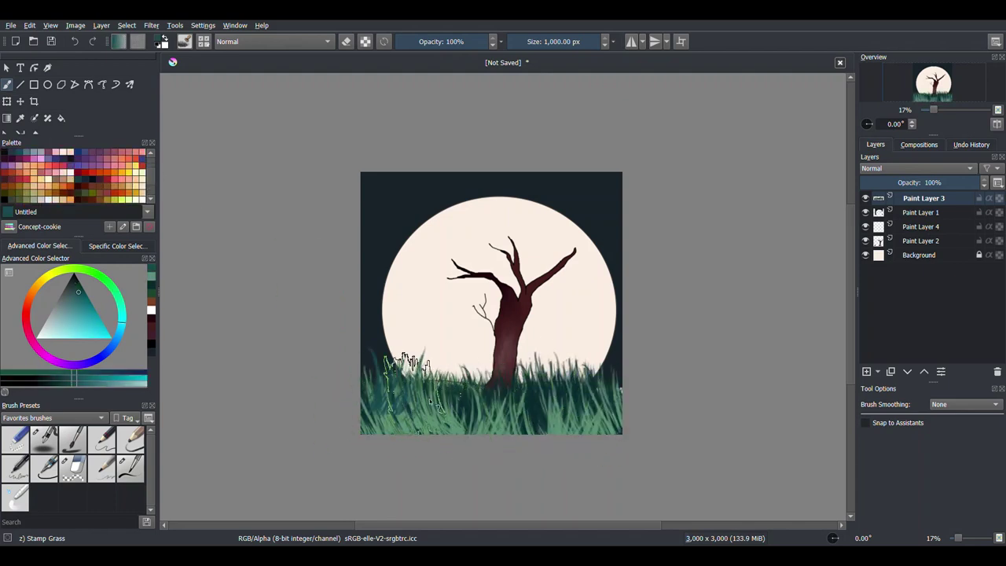
pyautogui.moveTo(401, 393); pyautogui.dragTo(542, 428)
pyautogui.press('/')
pyautogui.press('+')
pyautogui.press('+')
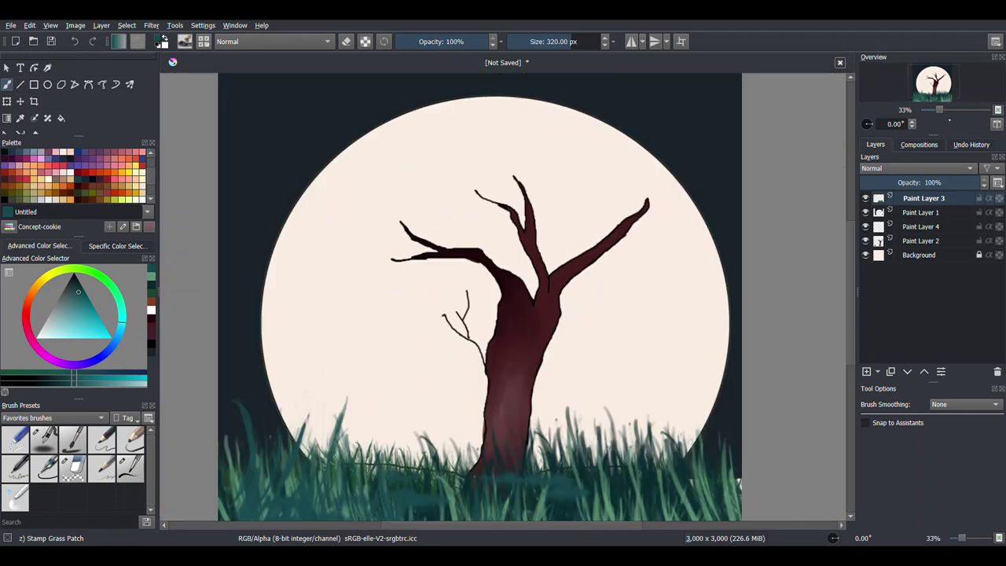
# Fill the moon pale grey-green on the moon's layer
pyautogui.press('f')
pyautogui.click(924, 240)
pyautogui.click(478, 228)
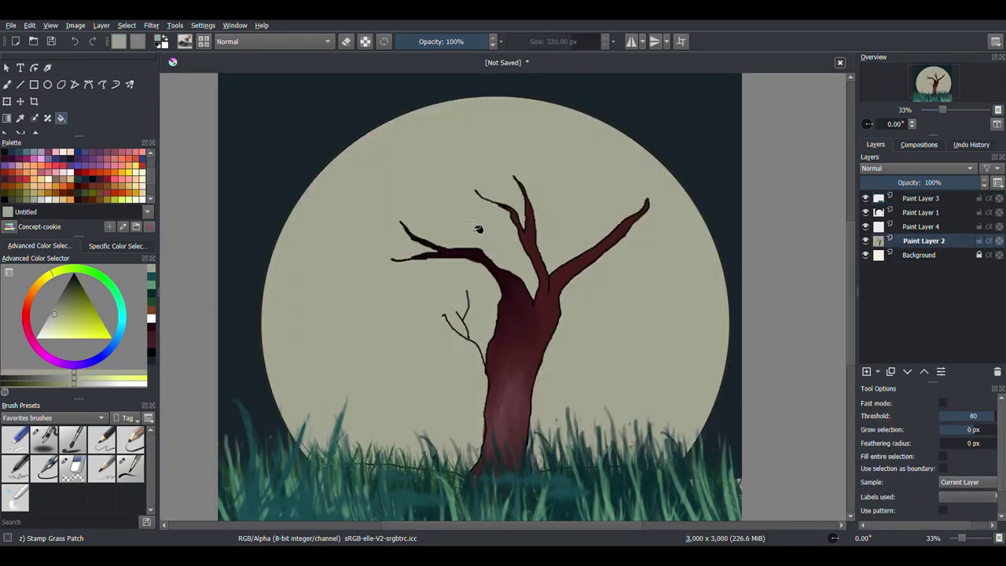
pyautogui.press('b')
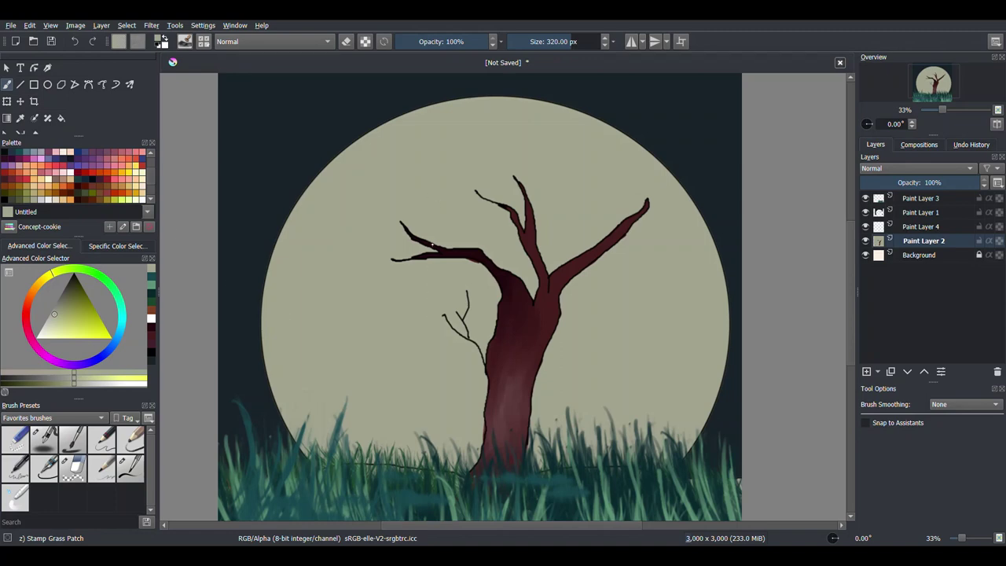
# Block grey cloud patches across the moon with Pencil texture at full opacity
pyautogui.press('/')
pyautogui.click(482, 41)
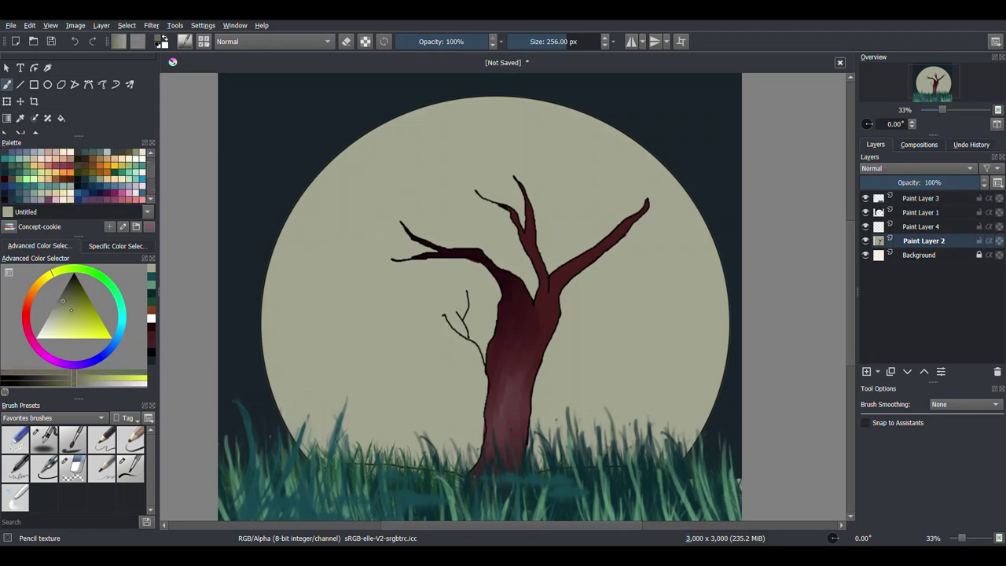
pyautogui.moveTo(348, 246)
pyautogui.mouseDown()
pyautogui.moveTo(388, 230)
pyautogui.moveTo(326, 288)
pyautogui.mouseUp()
pyautogui.moveTo(440, 291); pyautogui.dragTo(415, 348)
pyautogui.moveTo(676, 275); pyautogui.dragTo(613, 314)
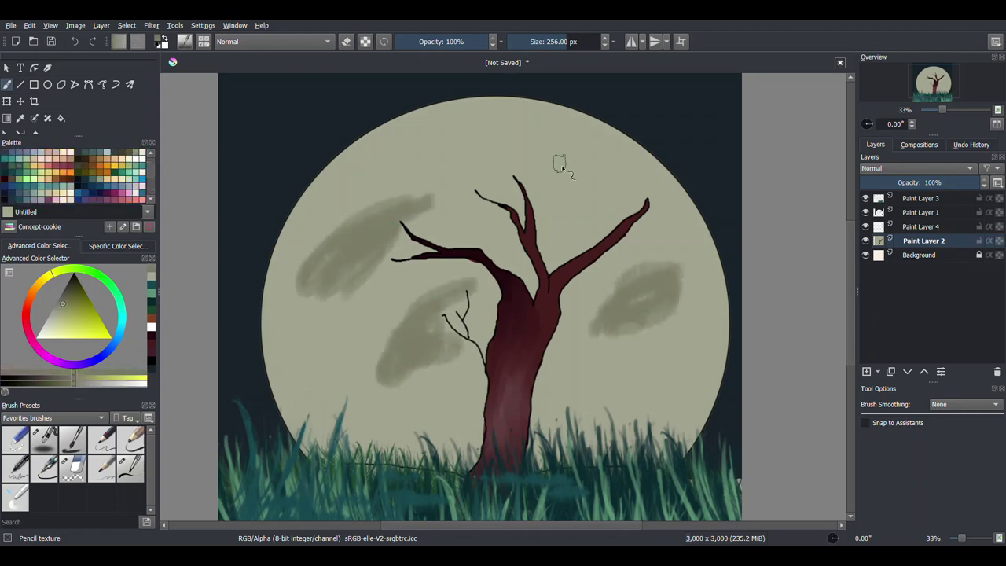
pyautogui.moveTo(561, 163); pyautogui.dragTo(621, 181)
# Extend and blend the left, centre and top-right clouds with Blender Basic
pyautogui.rightClick(471, 228)
pyautogui.click(363, 220)
pyautogui.moveTo(368, 220)
pyautogui.mouseDown()
pyautogui.moveTo(393, 193)
pyautogui.moveTo(288, 315)
pyautogui.moveTo(377, 259)
pyautogui.moveTo(393, 378)
pyautogui.moveTo(465, 294)
pyautogui.mouseUp()
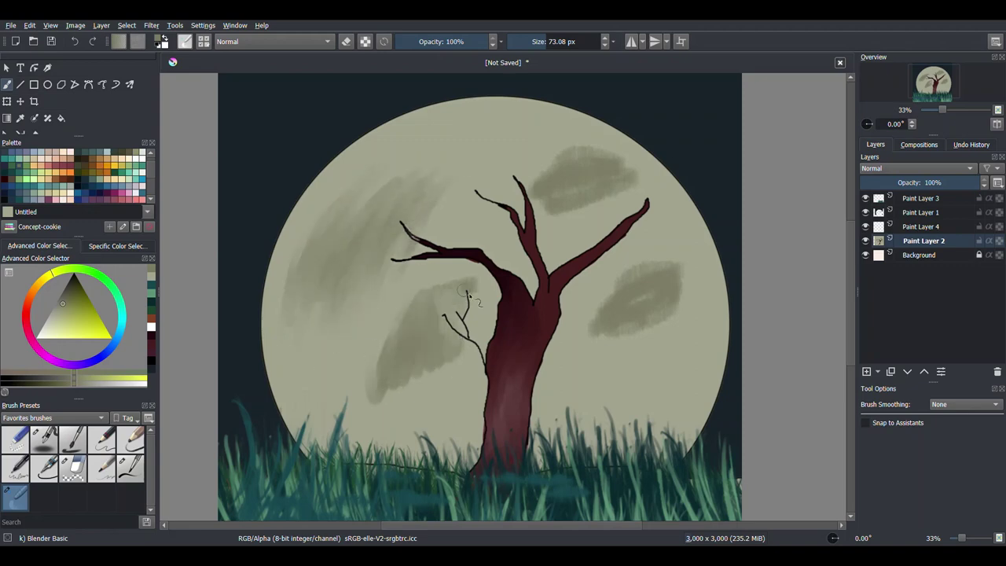
pyautogui.moveTo(450, 358); pyautogui.dragTo(366, 397)
pyautogui.moveTo(385, 323); pyautogui.dragTo(369, 417)
pyautogui.moveTo(558, 208); pyautogui.dragTo(520, 169)
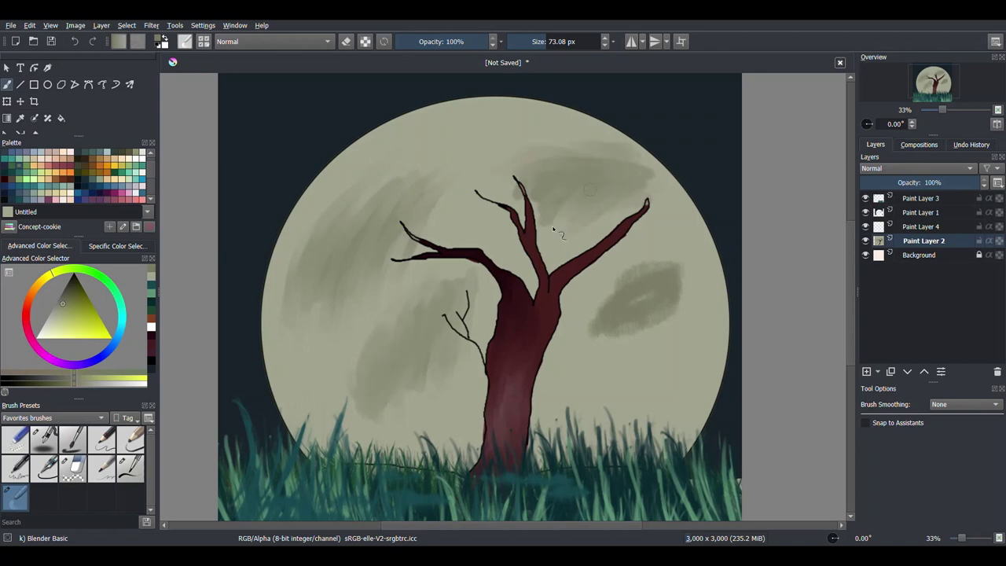
# Smooth the remaining cloud streaks around the trunk into a soft haze
pyautogui.moveTo(678, 261)
pyautogui.mouseDown()
pyautogui.moveTo(644, 366)
pyautogui.moveTo(634, 366)
pyautogui.moveTo(609, 406)
pyautogui.moveTo(566, 216)
pyautogui.mouseUp()
pyautogui.moveTo(503, 142); pyautogui.dragTo(334, 287)
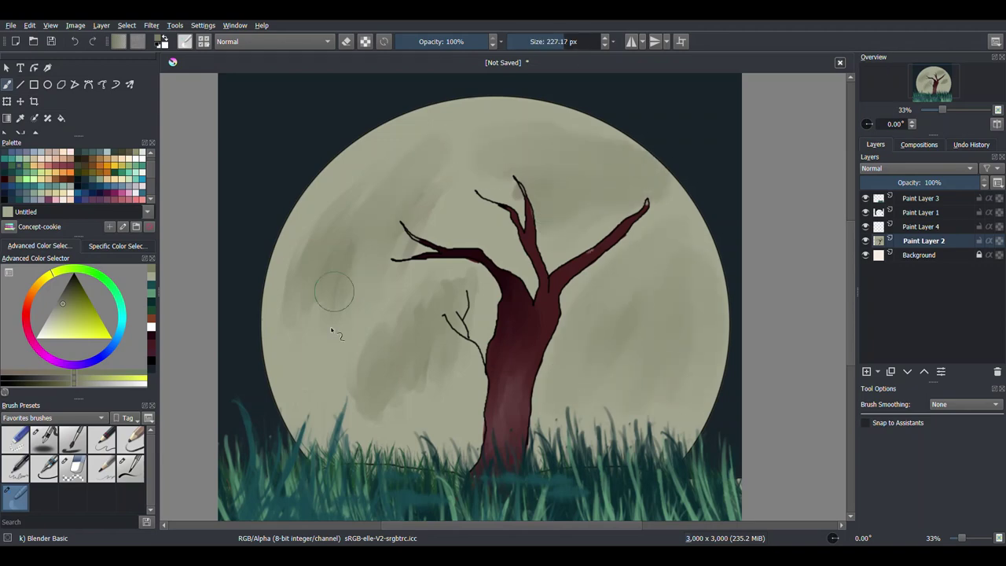
pyautogui.moveTo(314, 220); pyautogui.dragTo(436, 393)
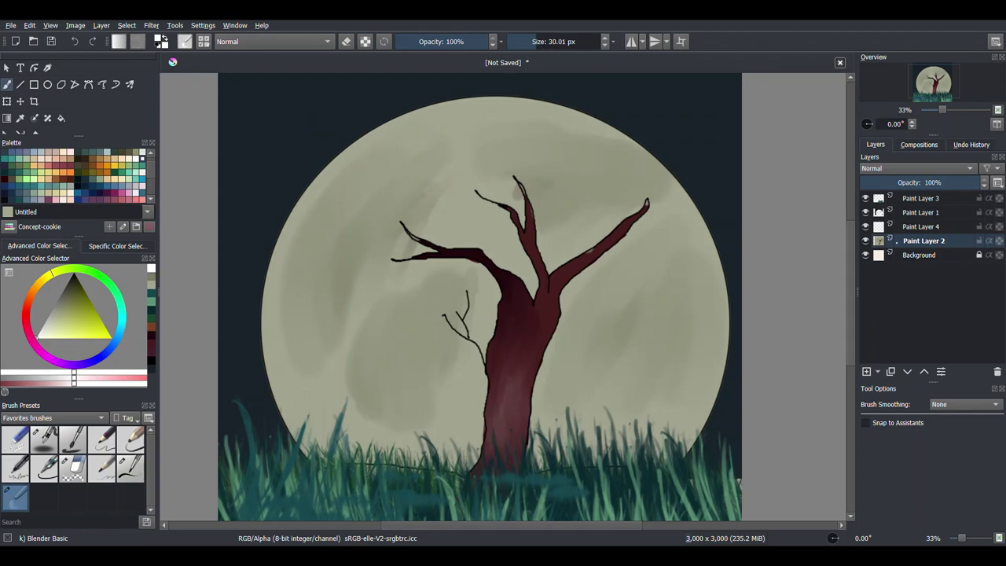
pyautogui.press('pageup')
pyautogui.press('pageup')
pyautogui.press('pageup')
pyautogui.press('pagedown')
# With white Ink brush 25, dab large orbs on branch tips and tiny stars across sky and moon
pyautogui.moveTo(523, 44); pyautogui.dragTo(516, 44)
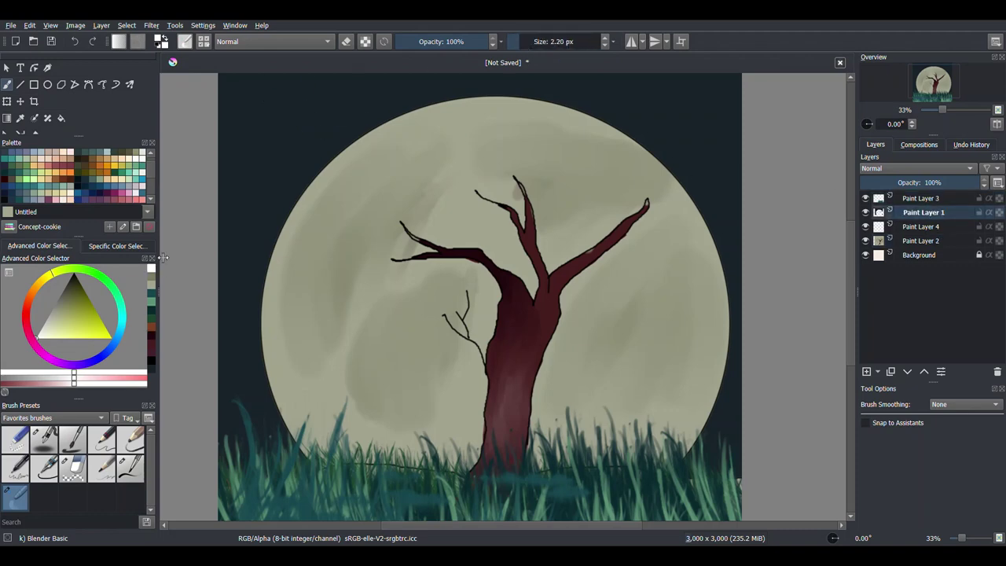
pyautogui.click(130, 468)
pyautogui.click(406, 227)
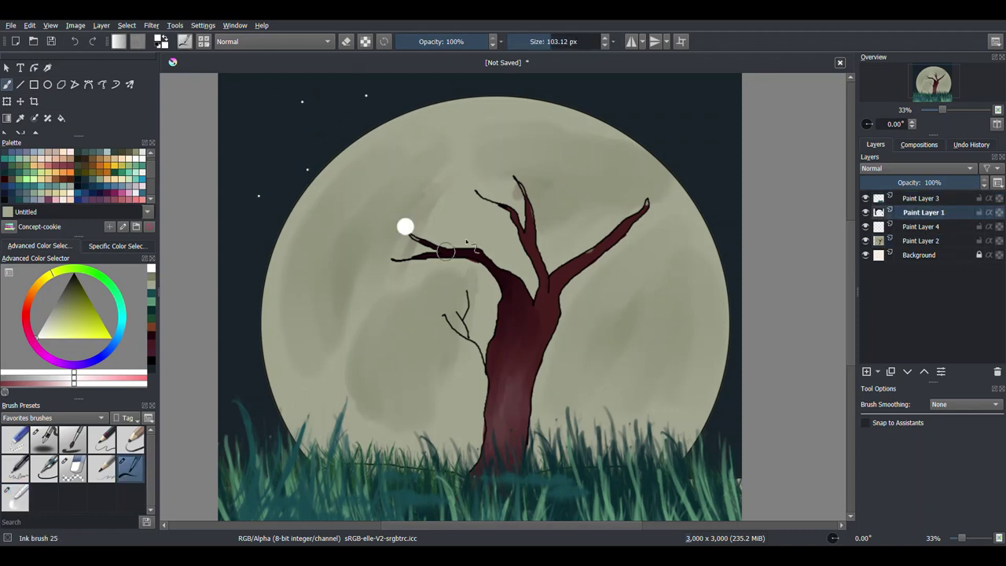
pyautogui.click(457, 262)
pyautogui.click(467, 289)
pyautogui.click(523, 171)
pyautogui.click(648, 193)
pyautogui.click(256, 287)
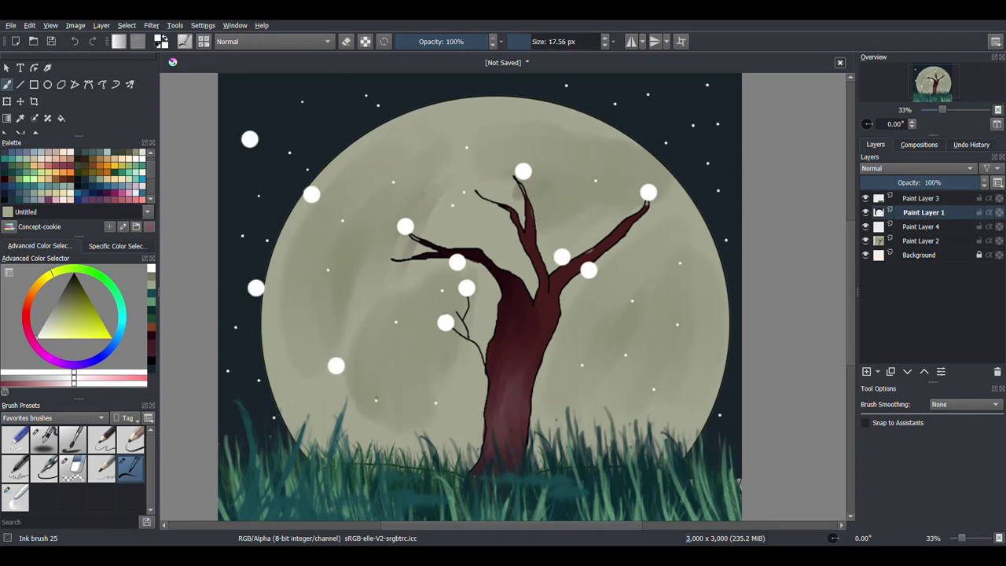
pyautogui.keyDown('ctrl'); pyautogui.click(429, 224); pyautogui.keyUp('ctrl')
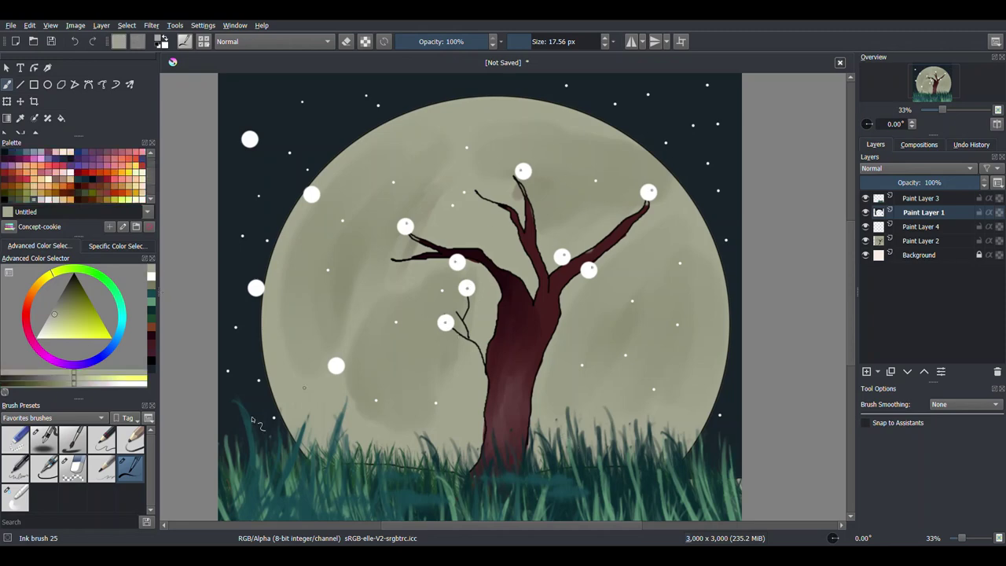
pyautogui.press('/')
# Zoom in and blend grey-green shading into the upper-left and lower orbs with Blender Basic
pyautogui.press('1')
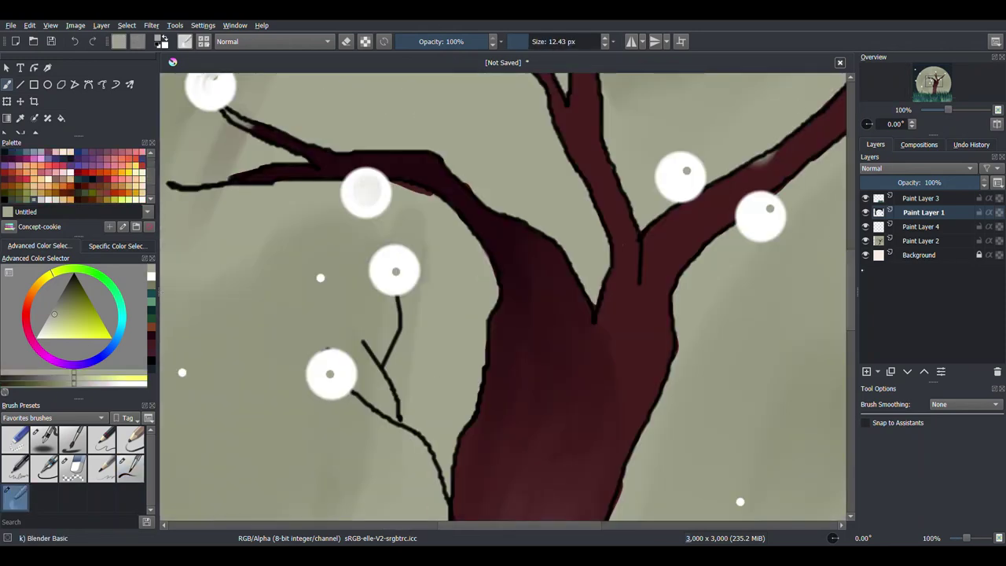
pyautogui.scroll(3, 193, 232)
pyautogui.moveTo(217, 218)
pyautogui.mouseDown()
pyautogui.moveTo(193, 249)
pyautogui.moveTo(223, 213)
pyautogui.mouseUp()
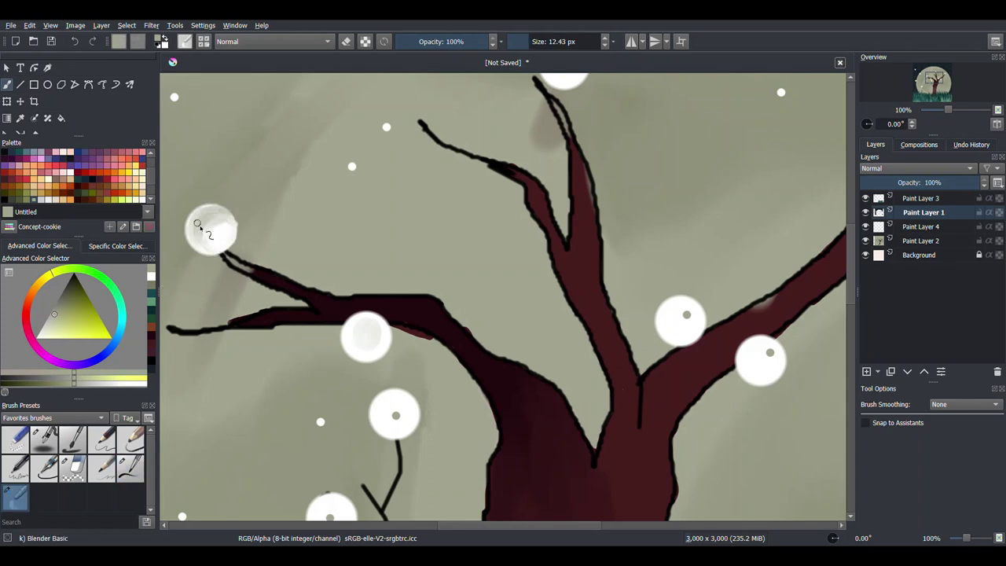
pyautogui.moveTo(198, 224); pyautogui.dragTo(209, 239)
pyautogui.moveTo(373, 317); pyautogui.dragTo(381, 338)
pyautogui.moveTo(387, 399); pyautogui.dragTo(383, 420)
pyautogui.moveTo(322, 501); pyautogui.dragTo(339, 503)
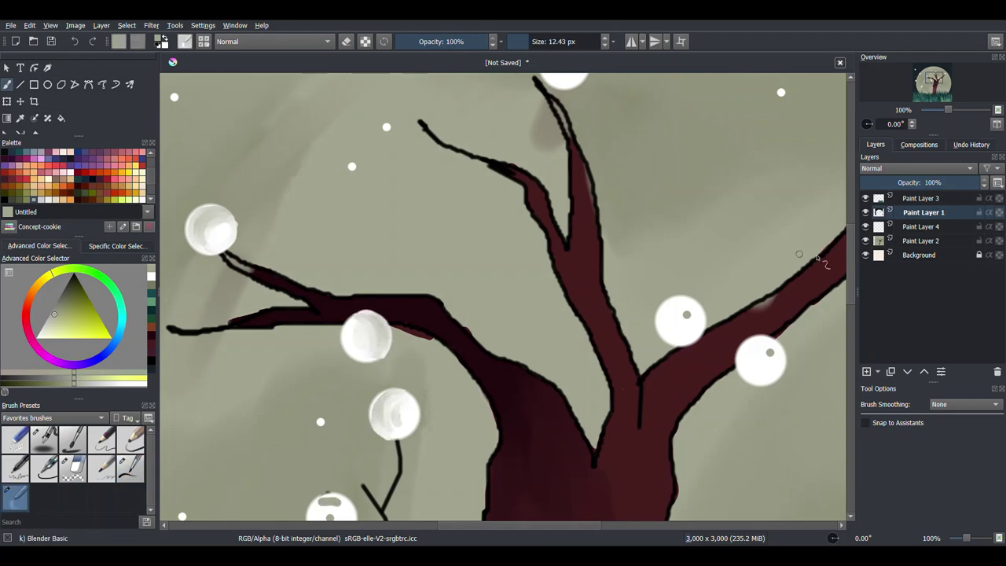
# Paint grey shading arcs inside the right-branch orbs and the top orb
pyautogui.scroll(-3, 817, 260)
pyautogui.moveTo(665, 239); pyautogui.dragTo(690, 229)
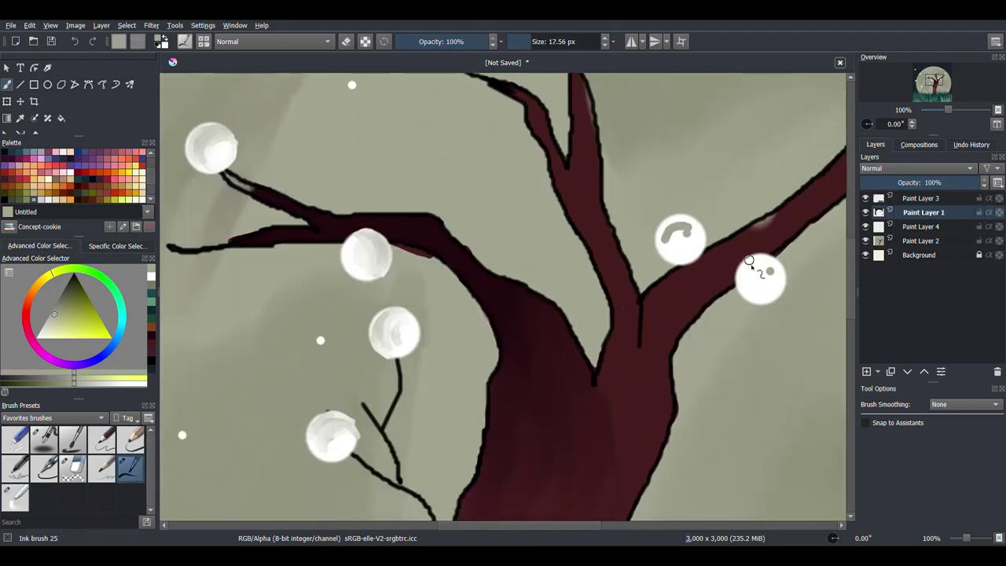
pyautogui.moveTo(747, 263); pyautogui.dragTo(773, 268)
pyautogui.scroll(8, 770, 267)
pyautogui.moveTo(568, 179); pyautogui.dragTo(560, 206)
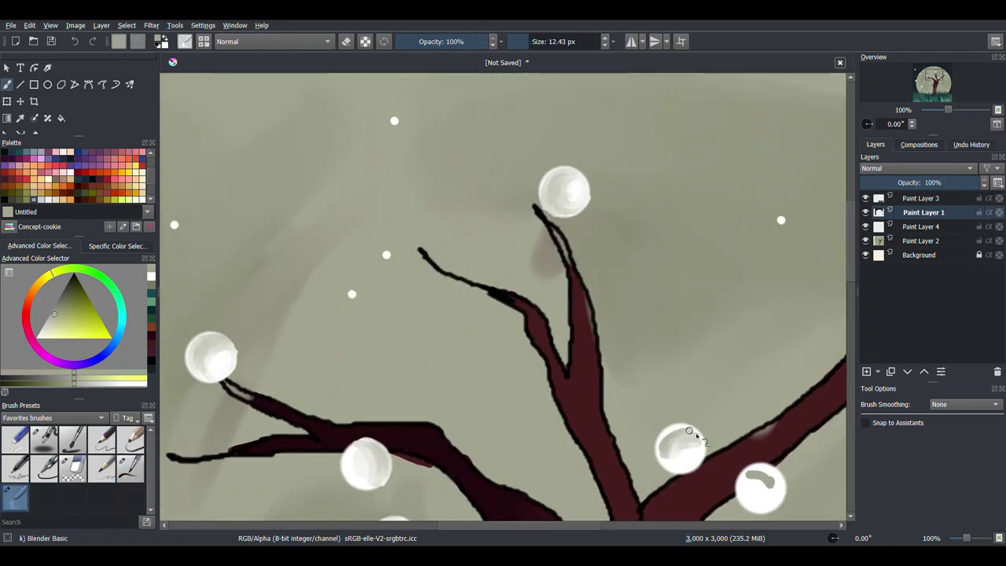
pyautogui.scroll(-7, 697, 438)
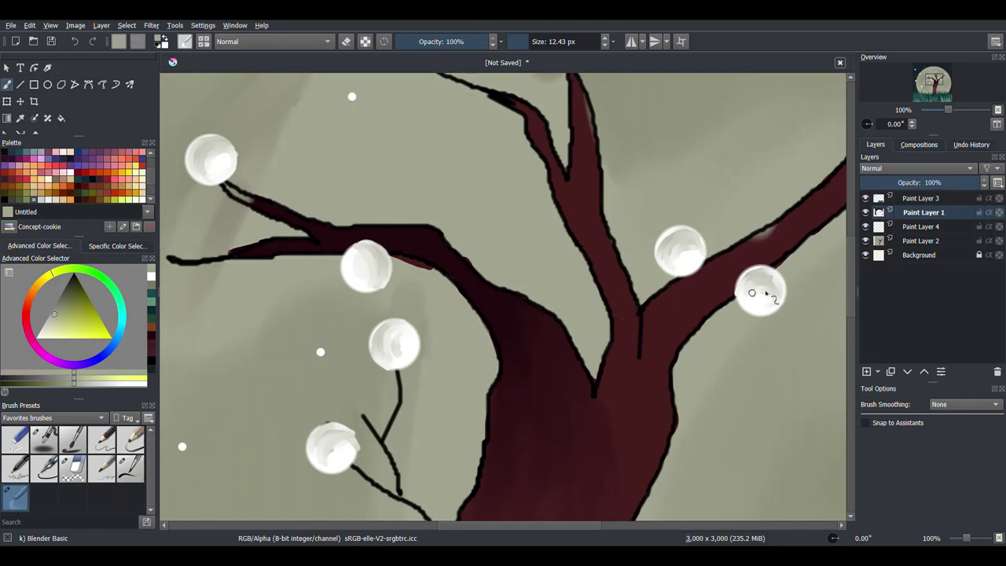
pyautogui.scroll(-5, 752, 292)
pyautogui.scroll(3, 550, 299)
pyautogui.scroll(3, 544, 296)
# Blend grey shading inside the orb at the right branch tip
pyautogui.press('/')
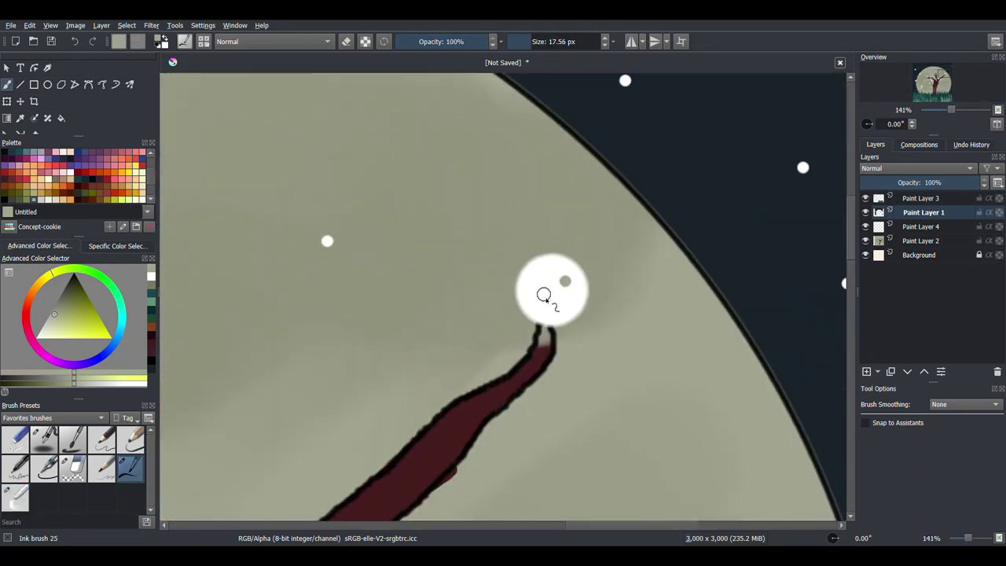
pyautogui.press('/')
pyautogui.moveTo(543, 295)
pyautogui.mouseDown()
pyautogui.moveTo(535, 271)
pyautogui.moveTo(573, 276)
pyautogui.mouseUp()
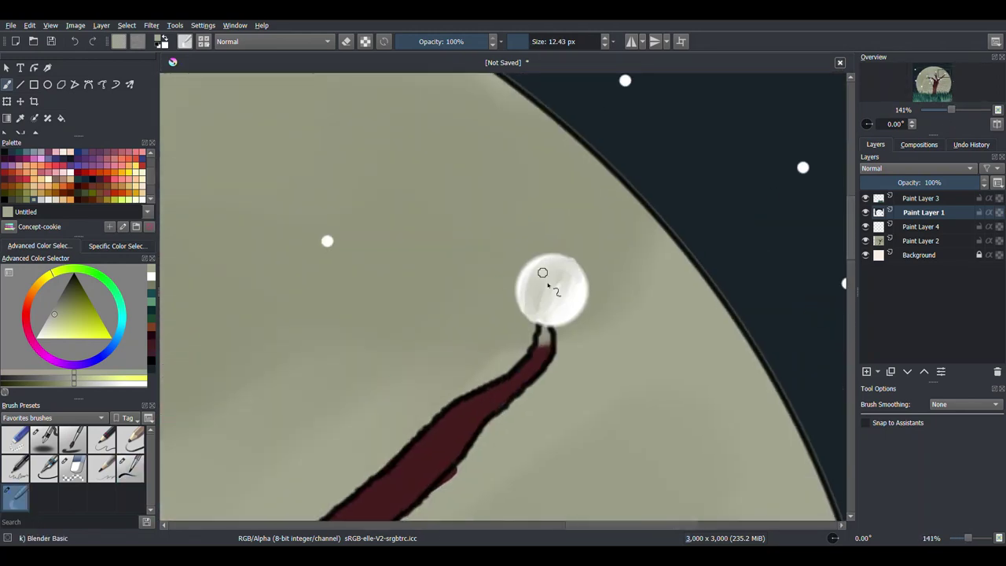
pyautogui.scroll(-5, 548, 285)
pyautogui.scroll(2, 548, 286)
pyautogui.press('/')
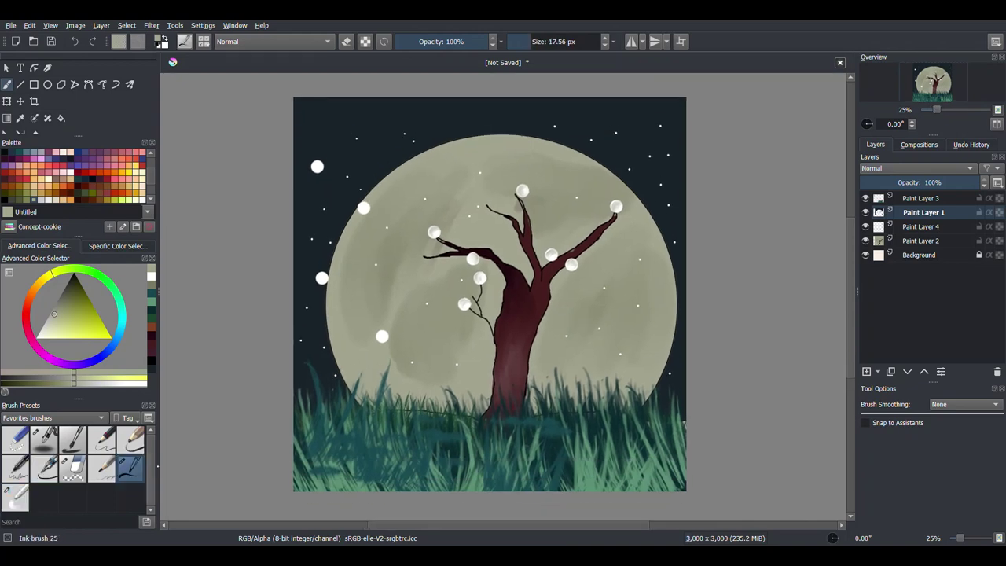
# With a small white Ink brush, hand-letter the artist's signature on the moon beside the trunk
pyautogui.moveTo(539, 49); pyautogui.dragTo(515, 49)
pyautogui.press('1')
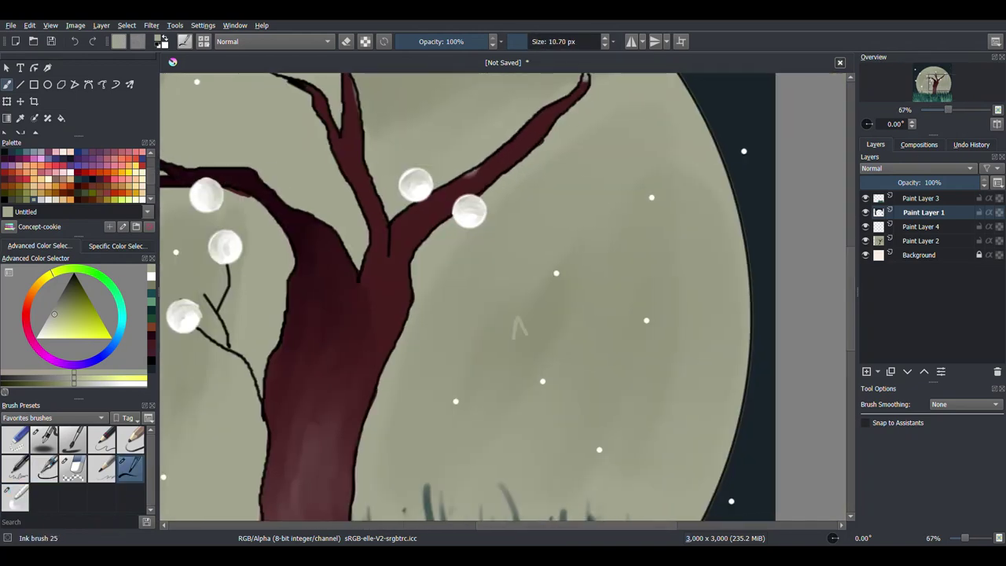
pyautogui.moveTo(509, 344); pyautogui.dragTo(535, 332)
pyautogui.scroll(5, 512, 346)
pyautogui.scroll(-3, 621, 255)
pyautogui.click(629, 259)
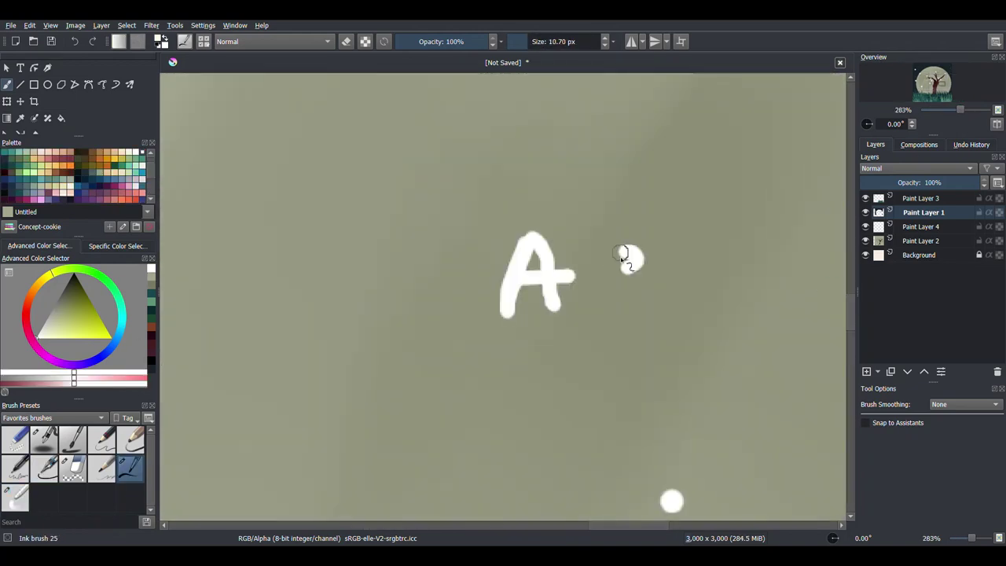
pyautogui.moveTo(653, 235); pyautogui.dragTo(708, 298)
pyautogui.moveTo(715, 259); pyautogui.dragTo(801, 307)
pyautogui.hscroll(5, 786, 275)
pyautogui.moveTo(597, 259); pyautogui.dragTo(629, 272)
pyautogui.moveTo(464, 322); pyautogui.dragTo(440, 378)
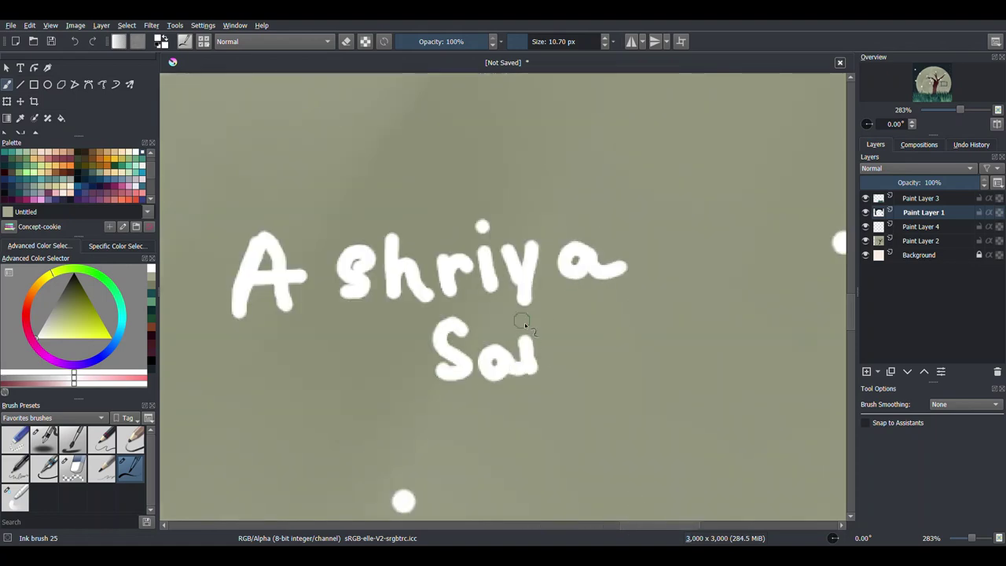